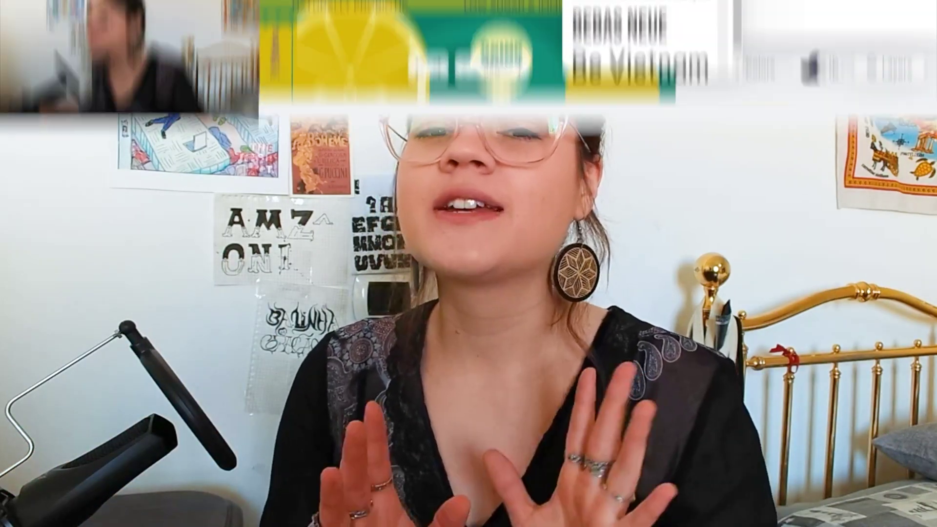
pyautogui.scroll(-2, 727, 180)
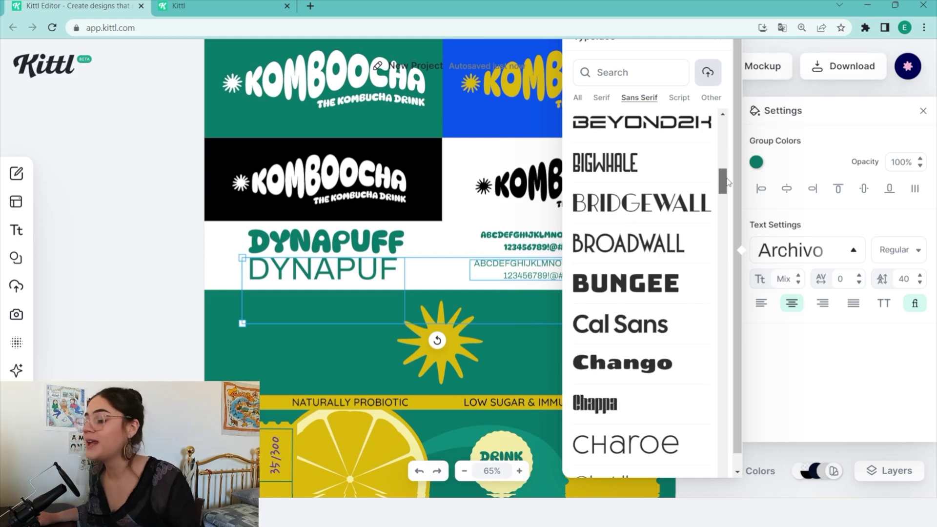
pyautogui.scroll(-3, 727, 180)
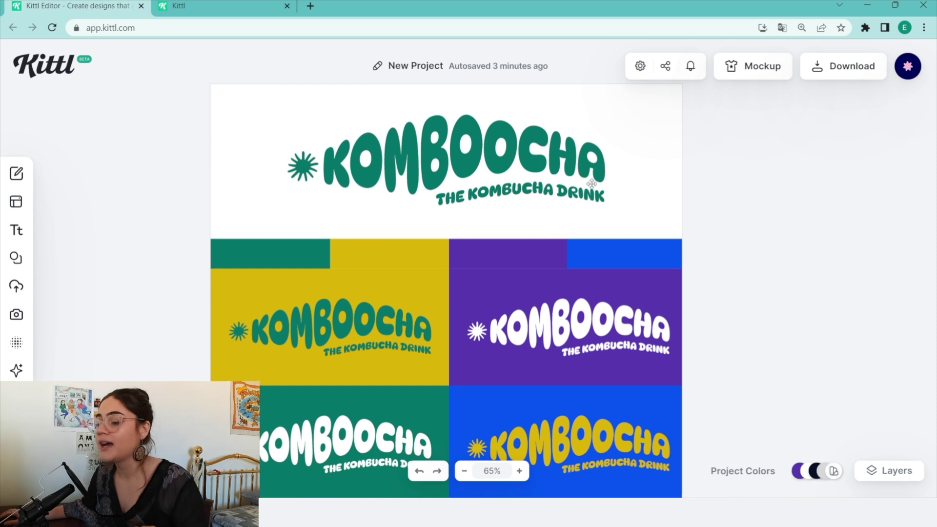
# Step: Examine the Komboocha logo's colour variations in the brand board's panels
pyautogui.click(656, 215)
pyautogui.scroll(-3, 619, 218)
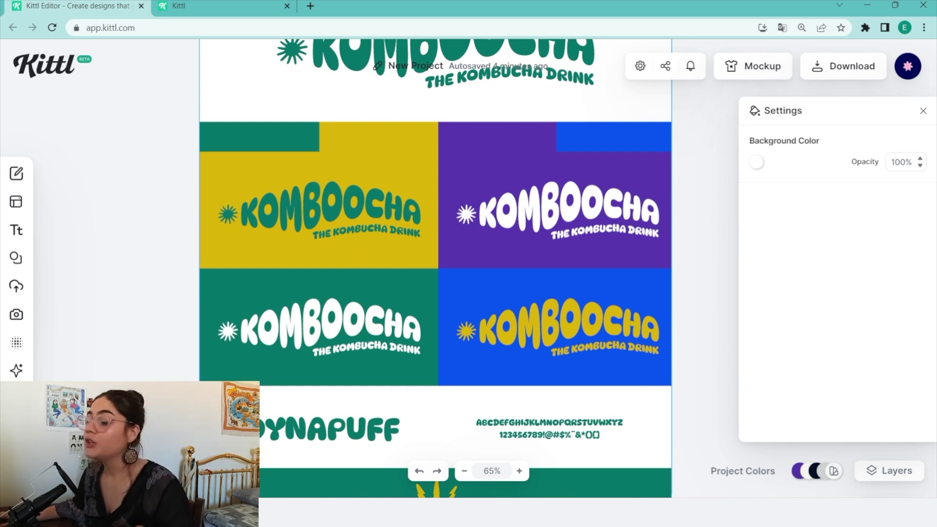
pyautogui.press('Escape')
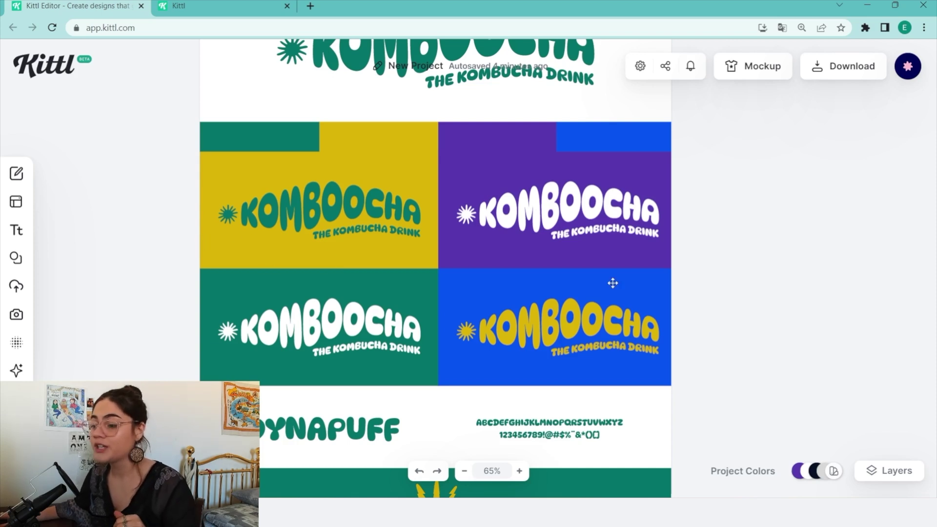
pyautogui.moveTo(641, 356); pyautogui.dragTo(653, 326)
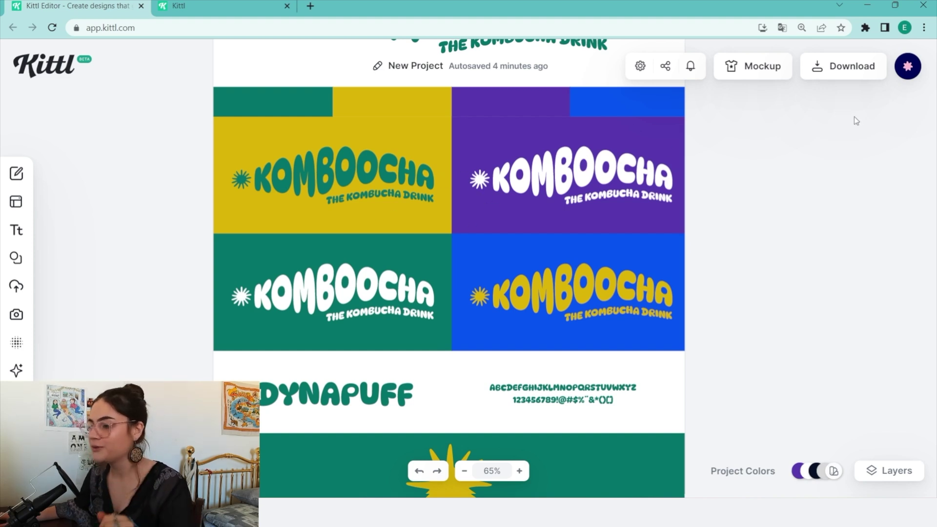
pyautogui.moveTo(33, 213)
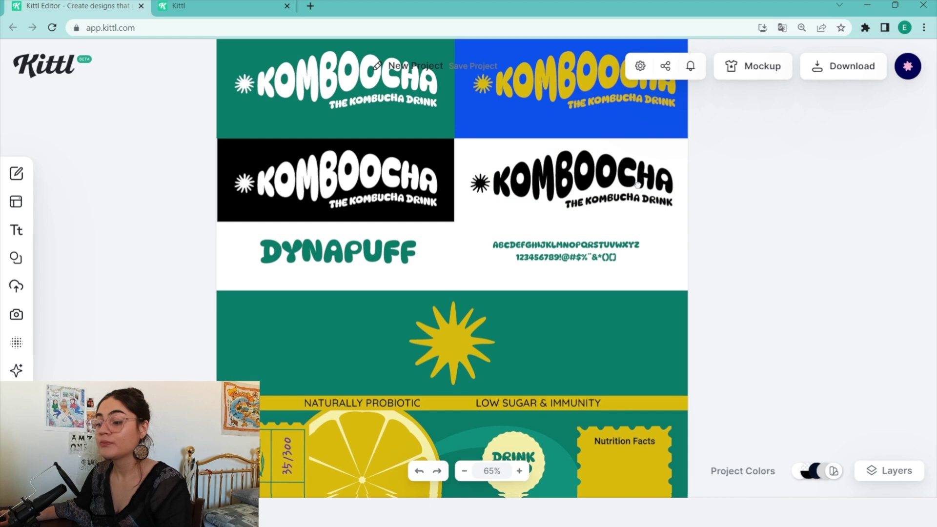
pyautogui.scroll(2, 640, 285)
pyautogui.scroll(1, 640, 285)
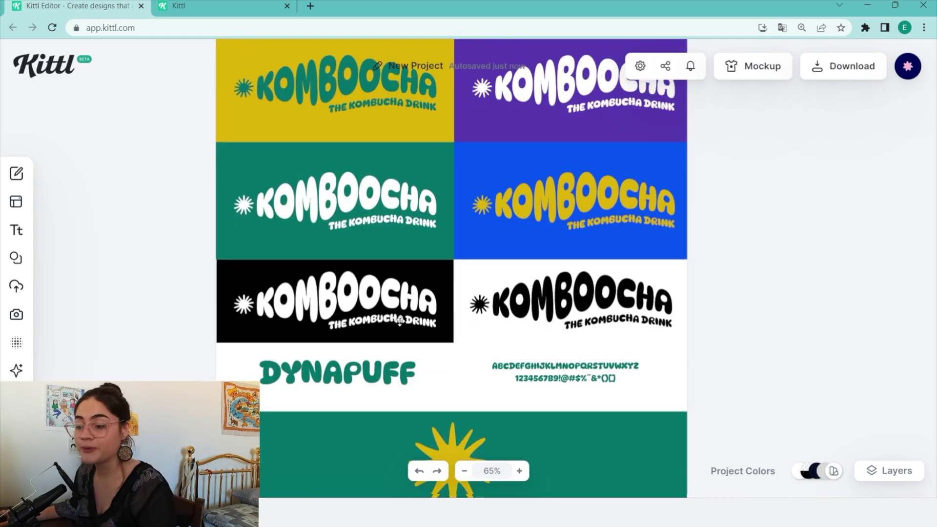
# Step: Scale down the white logo on the black panel and the black logo on the white panel, centring each in its panel
pyautogui.scroll(-2, 464, 362)
pyautogui.click(502, 300)
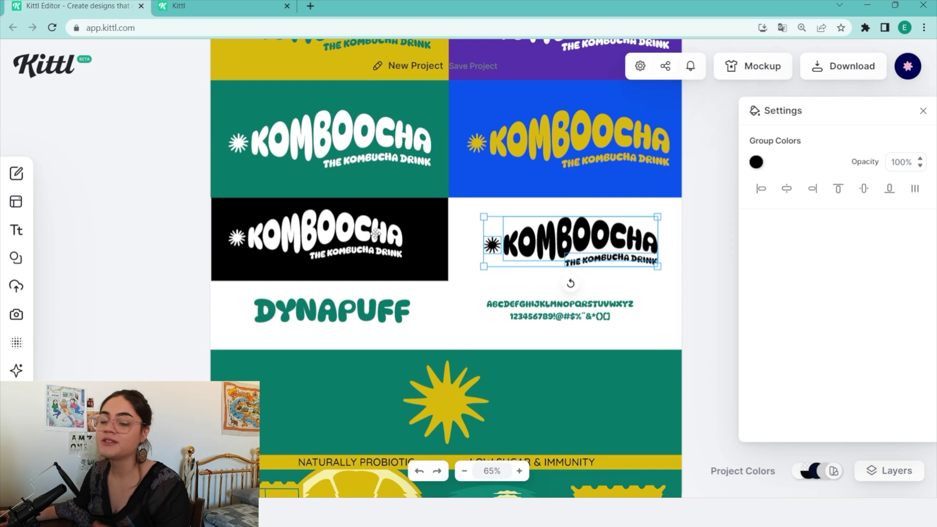
pyautogui.moveTo(369, 231); pyautogui.dragTo(380, 238)
pyautogui.moveTo(566, 239); pyautogui.dragTo(562, 244)
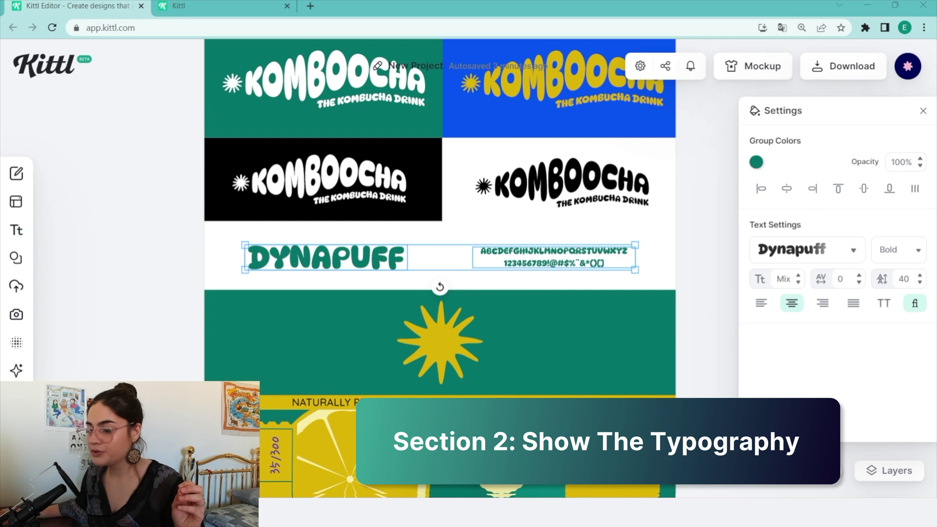
pyautogui.press('Escape')
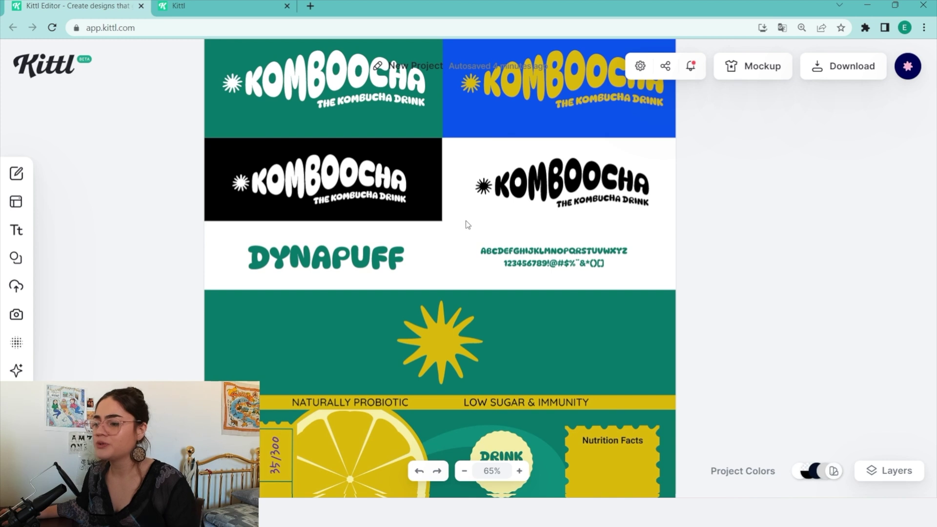
pyautogui.scroll(3, 493, 244)
pyautogui.scroll(-3, 530, 235)
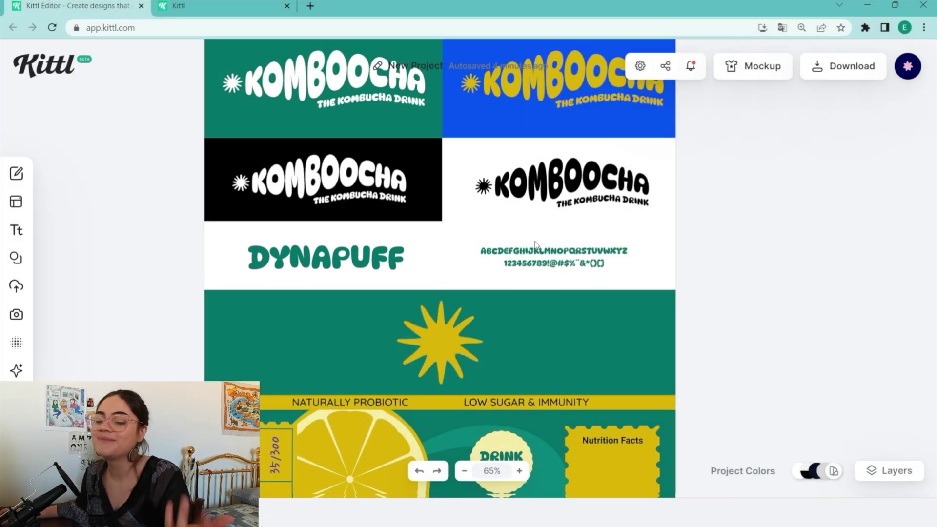
pyautogui.scroll(-3, 541, 153)
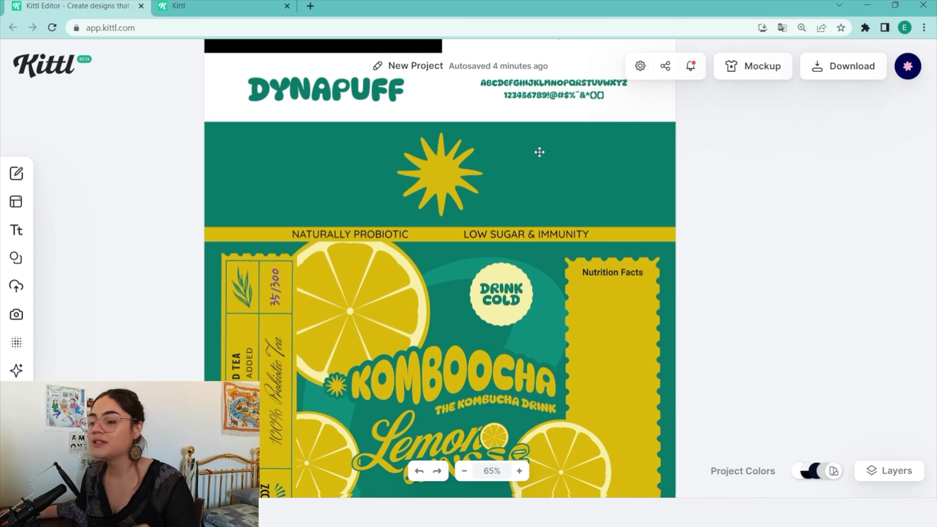
pyautogui.scroll(3, 439, 125)
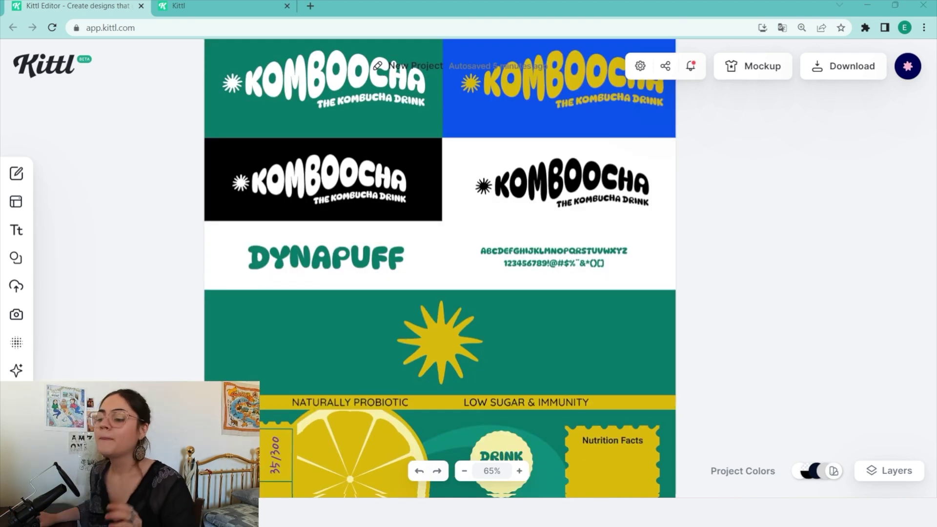
# Step: Move the Dynapuff type sample up within the white section and place a duplicate of it directly beneath
pyautogui.click(337, 263)
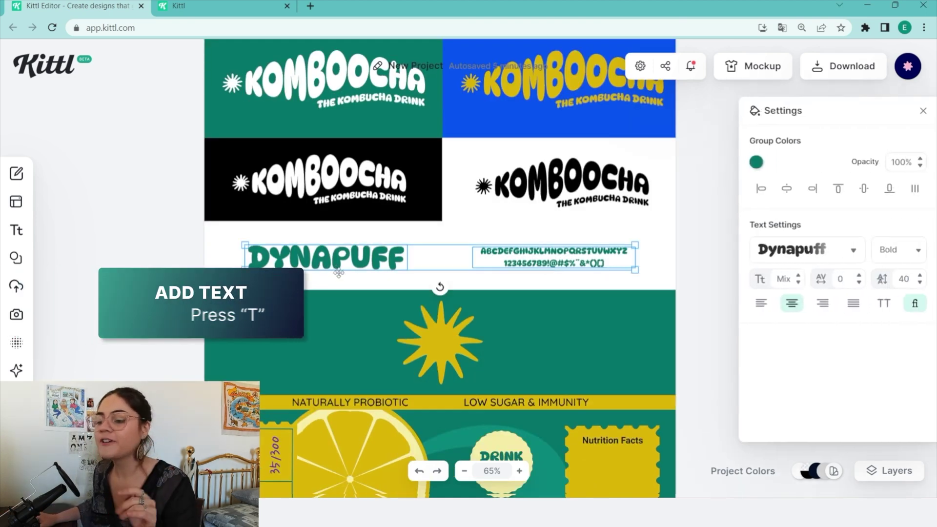
pyautogui.moveTo(337, 263); pyautogui.dragTo(343, 245)
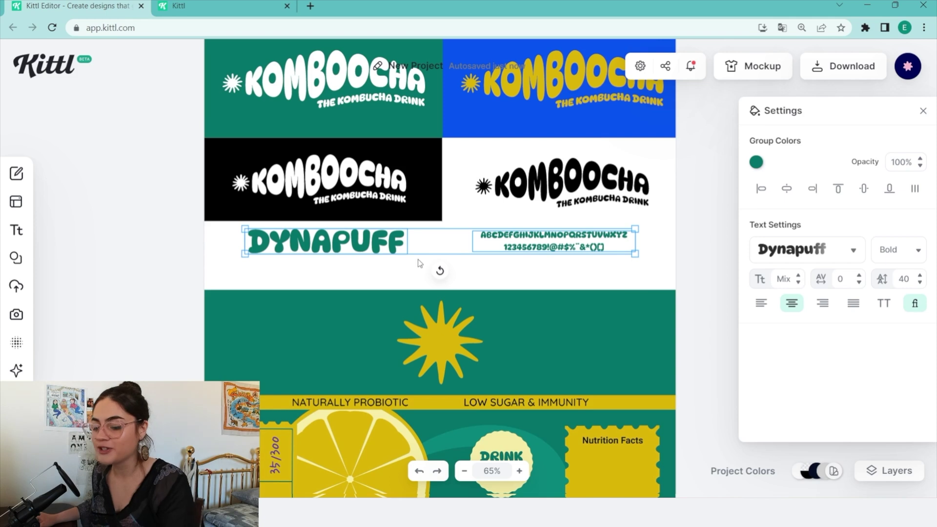
pyautogui.moveTo(393, 244); pyautogui.dragTo(396, 258)
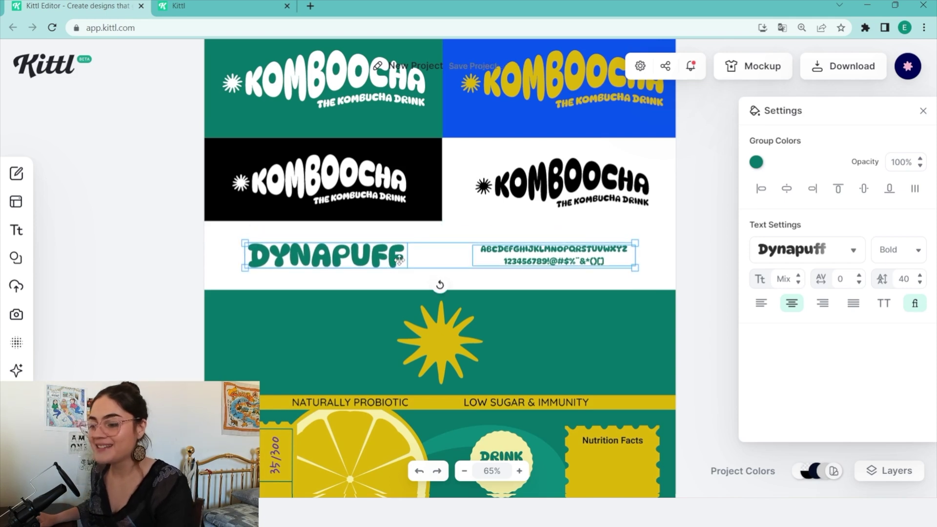
pyautogui.hotkey('ctrl', 'z')
pyautogui.click(527, 266)
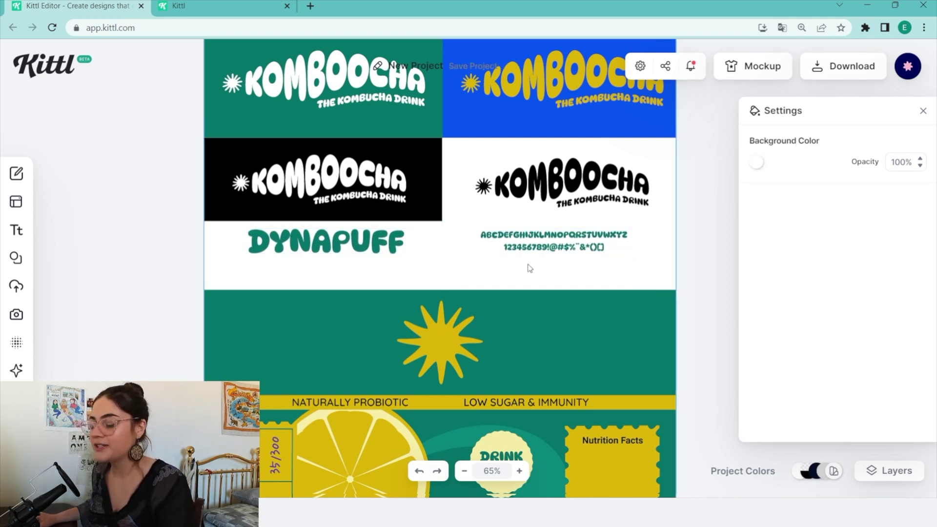
pyautogui.moveTo(518, 244); pyautogui.dragTo(517, 272)
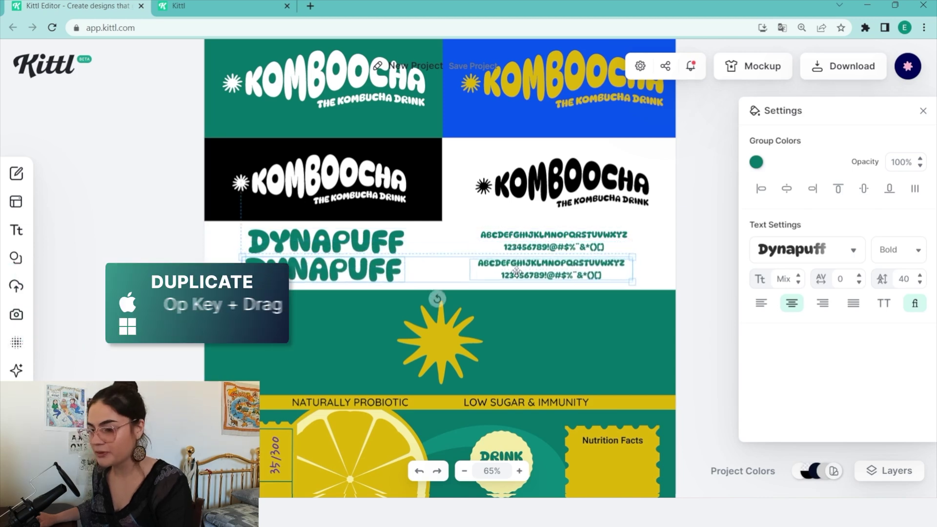
# Step: Try Archivo on the duplicated type sample and settle on the sans serif Cal Sans as its typeface
pyautogui.click(847, 250)
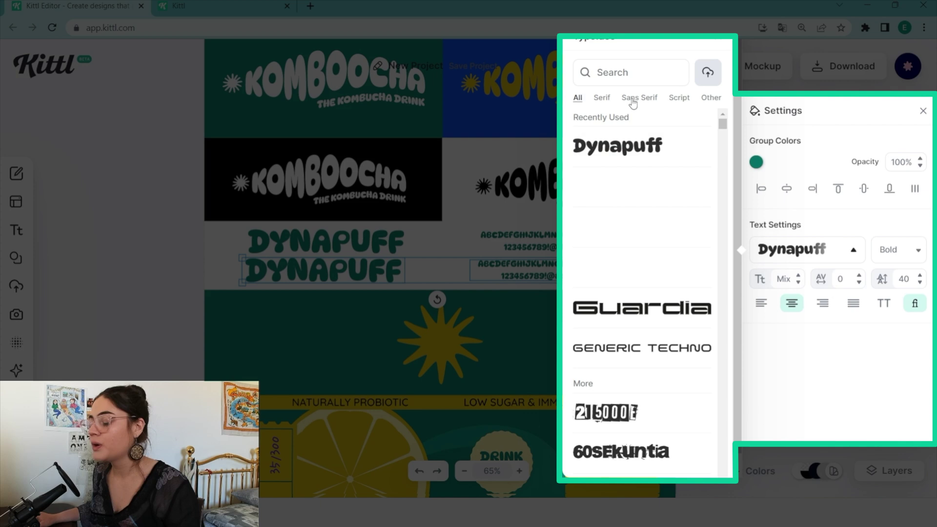
pyautogui.click(633, 99)
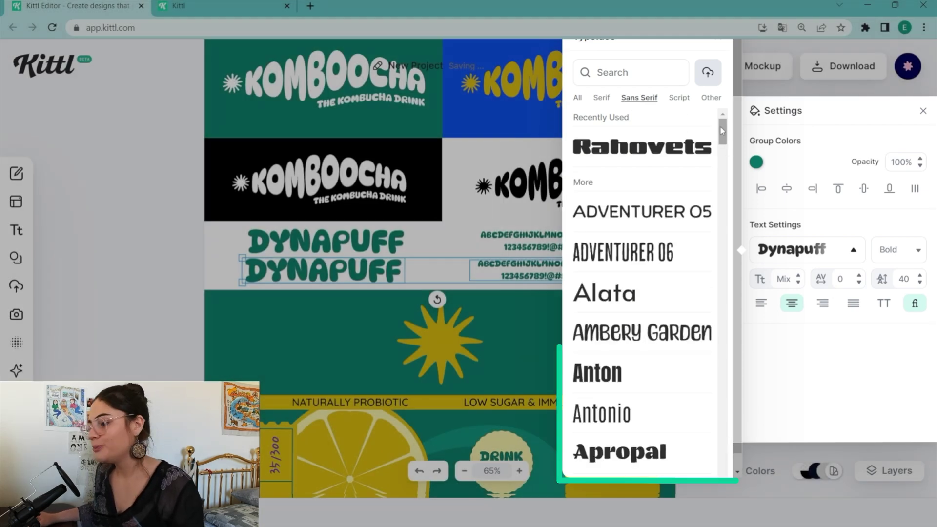
pyautogui.moveTo(721, 129); pyautogui.dragTo(730, 157)
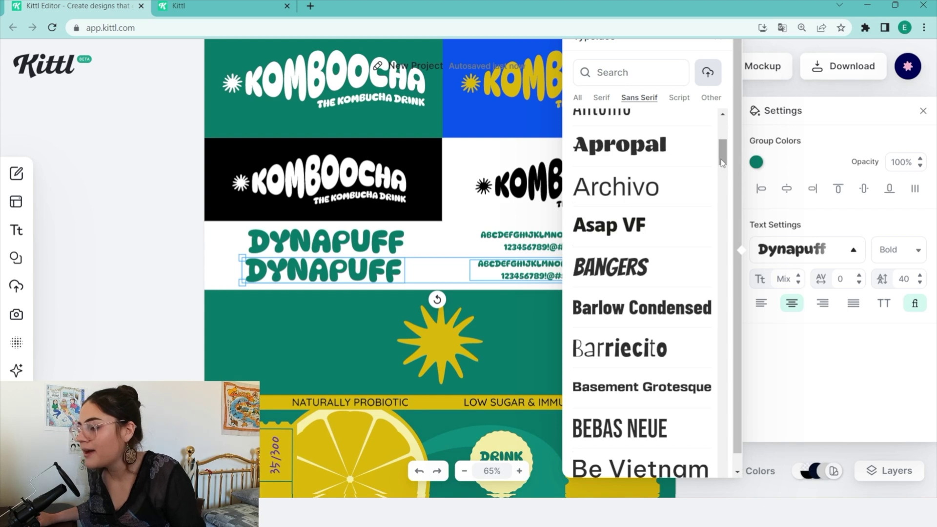
pyautogui.click(659, 193)
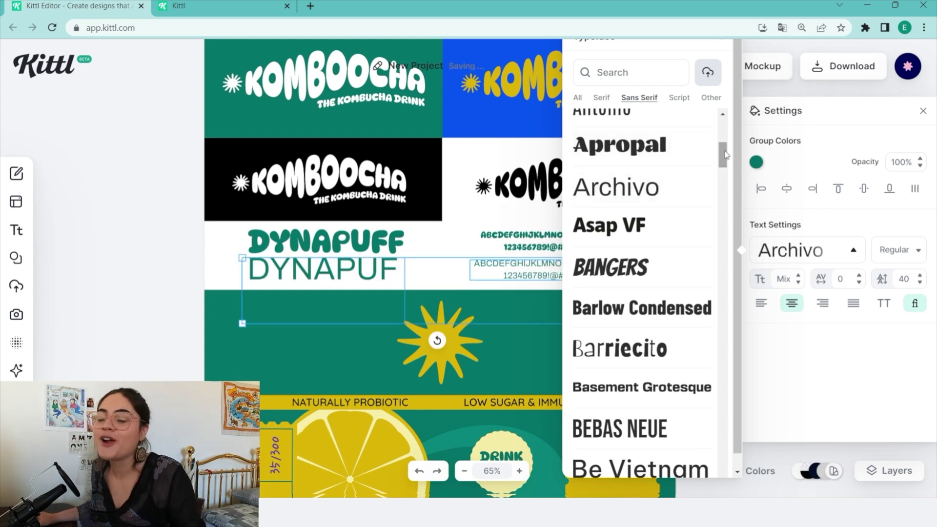
pyautogui.moveTo(725, 155); pyautogui.dragTo(728, 191)
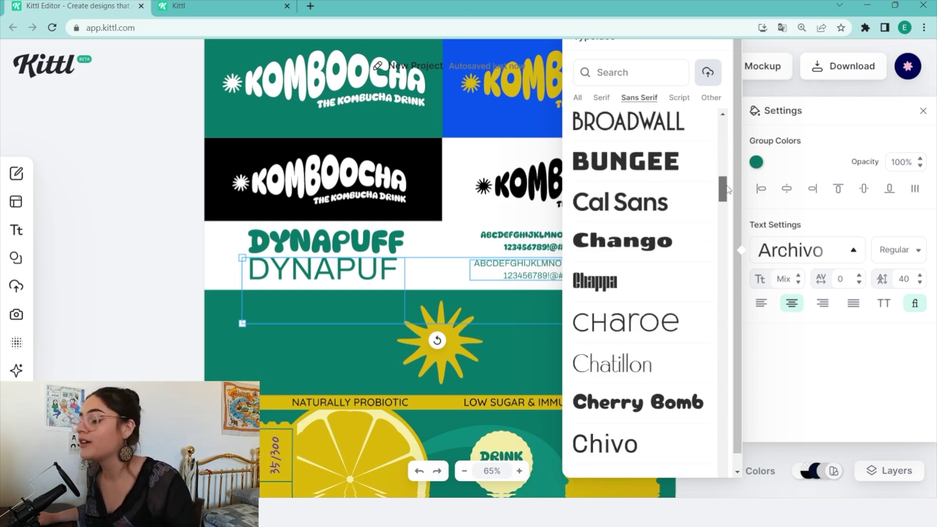
pyautogui.click(704, 204)
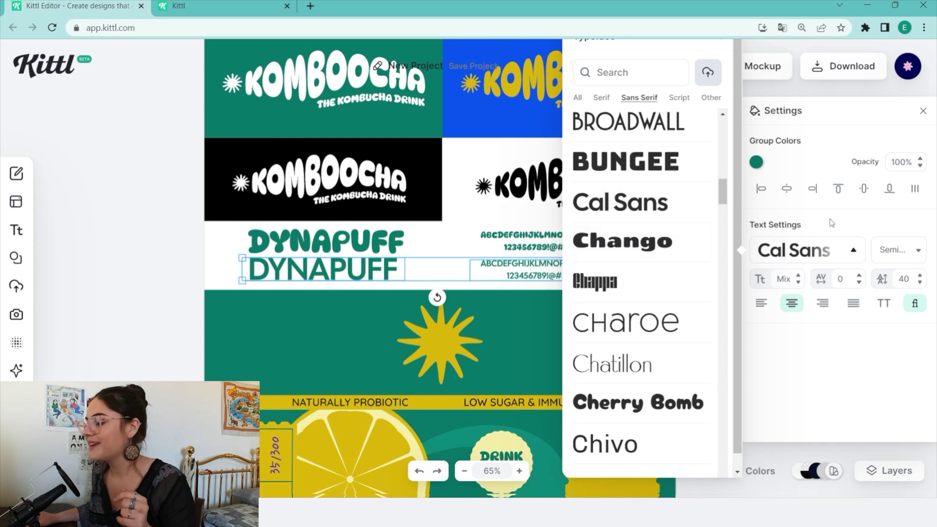
pyautogui.click(880, 246)
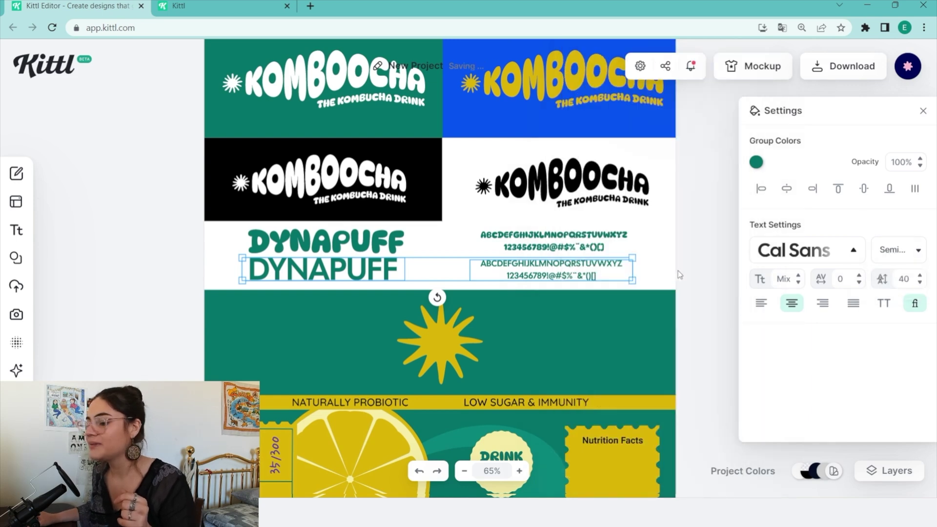
# Step: Replace the duplicated sample's heading text with CAL SANS
pyautogui.doubleClick(356, 266)
pyautogui.doubleClick(322, 268)
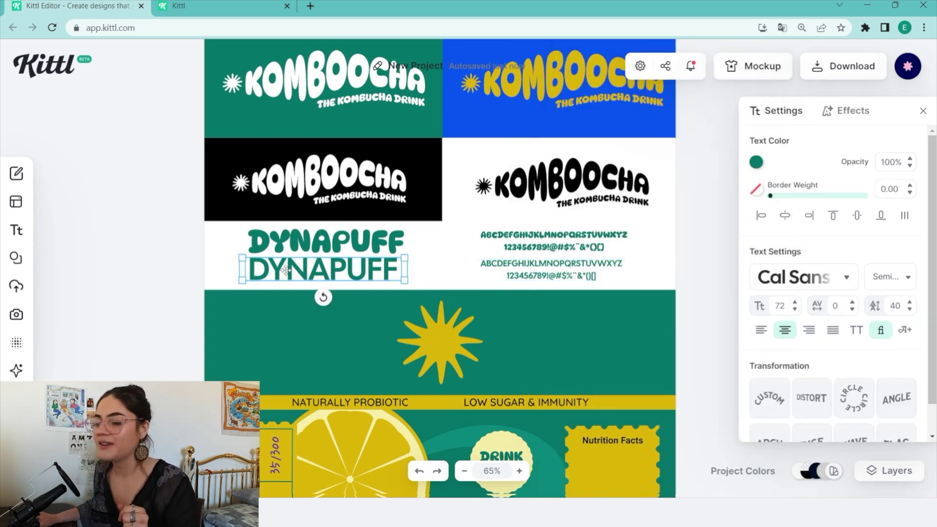
pyautogui.write('CAL SANS')
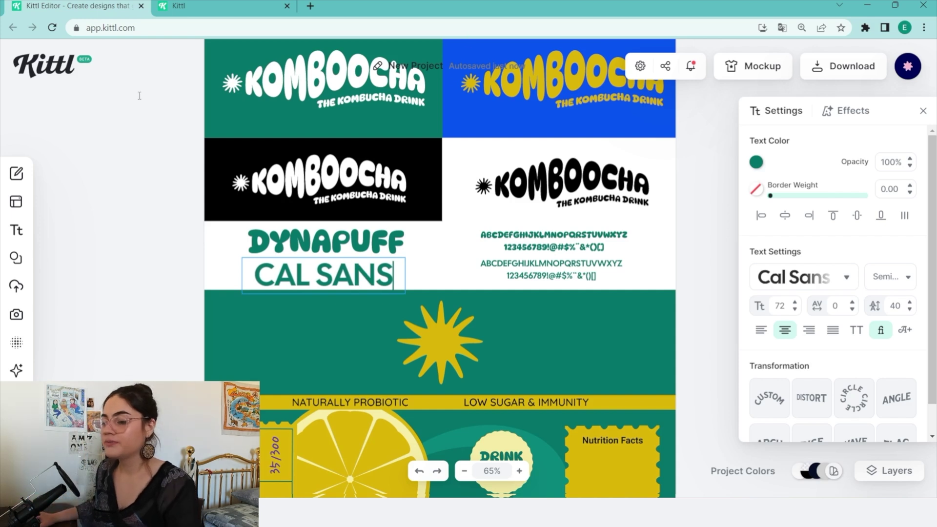
pyautogui.click(72, 202)
# Step: Shrink and ungroup the Cal Sans sample, left-aligning its heading under DYNAPUFF and centring its alphabet beneath the Dynapuff characters
pyautogui.keyDown('shift'); pyautogui.click(617, 282); pyautogui.keyUp('shift')
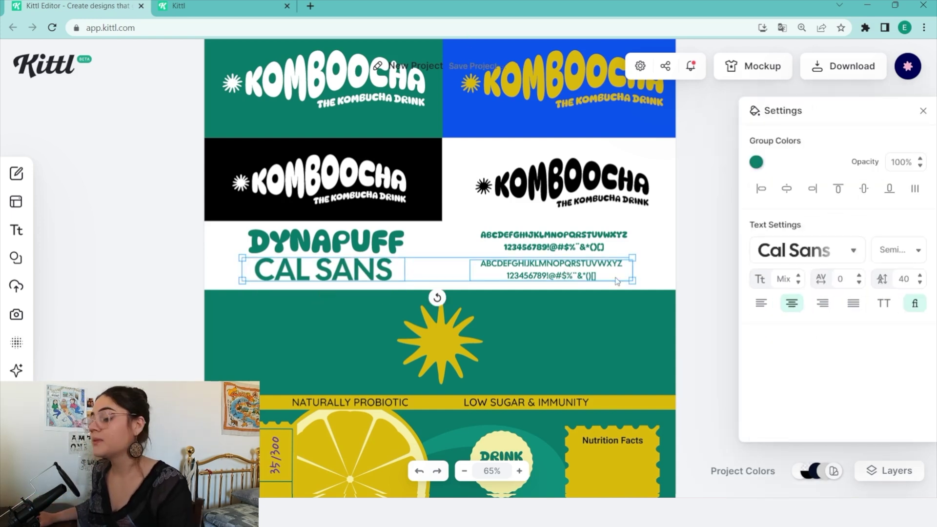
pyautogui.moveTo(632, 280); pyautogui.dragTo(575, 279)
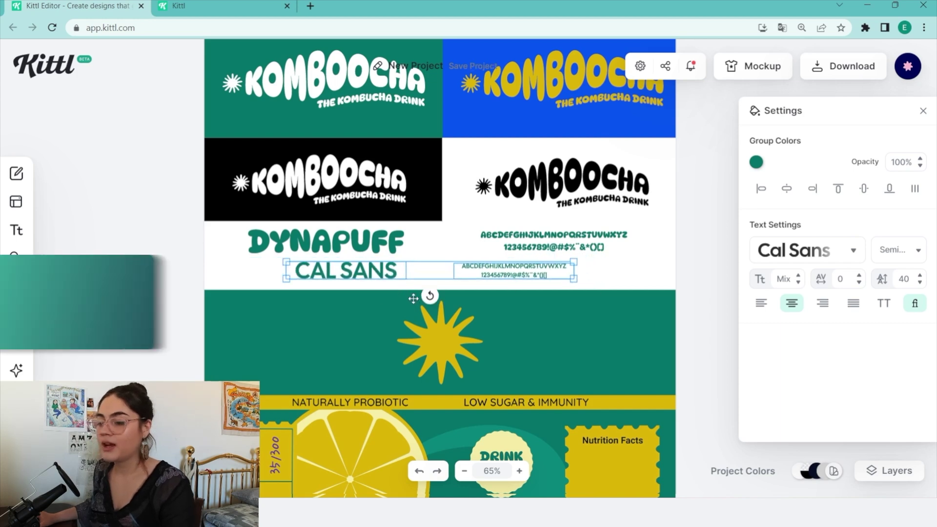
pyautogui.rightClick(394, 271)
pyautogui.click(429, 336)
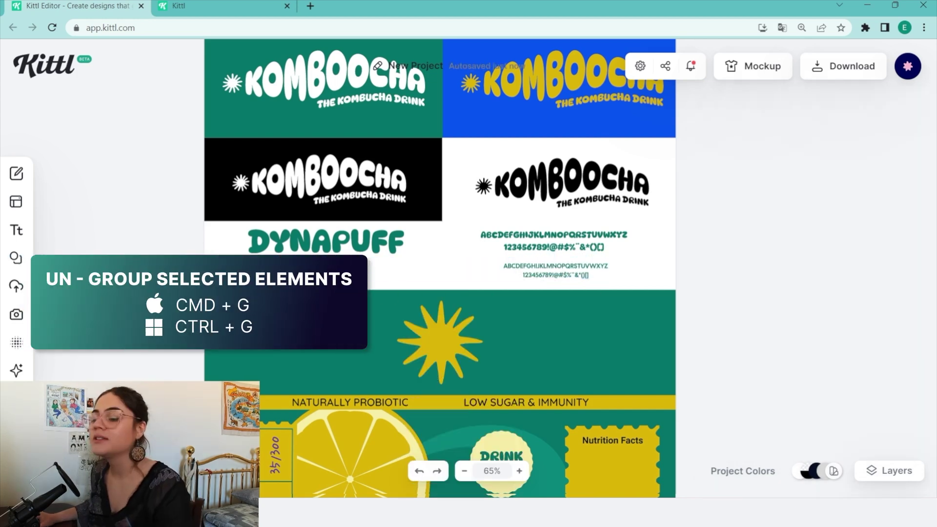
pyautogui.click(335, 272)
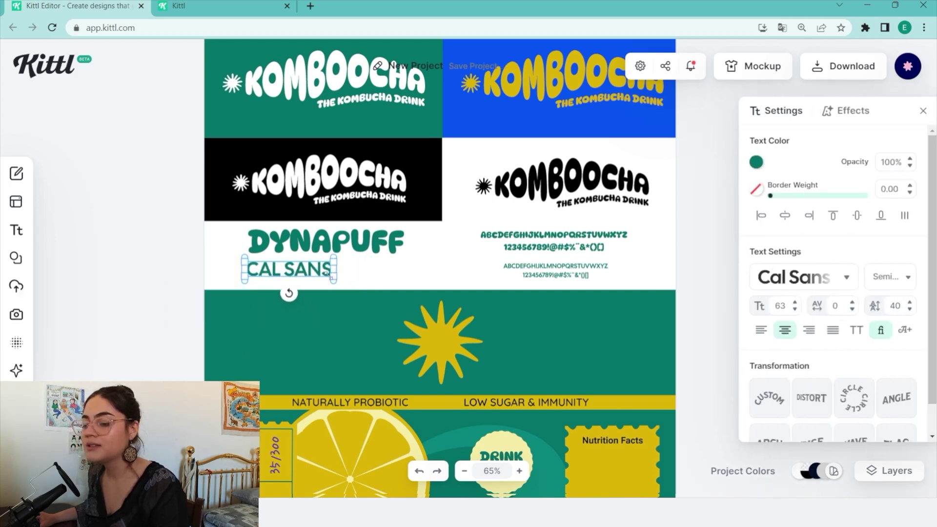
pyautogui.press('Escape')
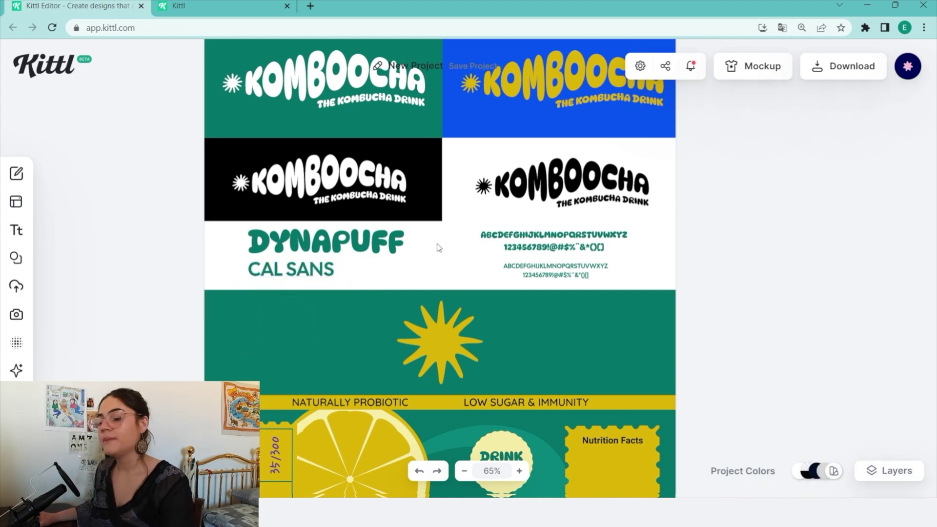
pyautogui.scroll(-1, 422, 343)
pyautogui.scroll(-3, 422, 342)
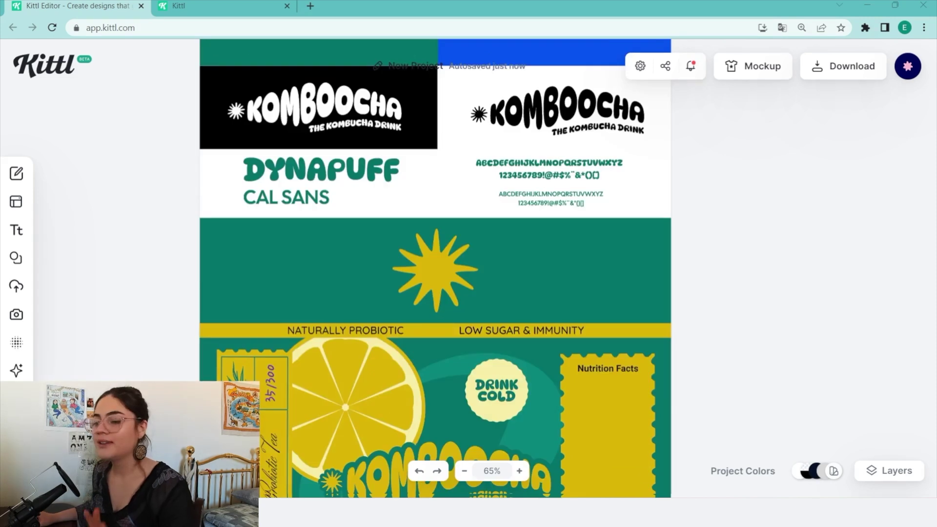
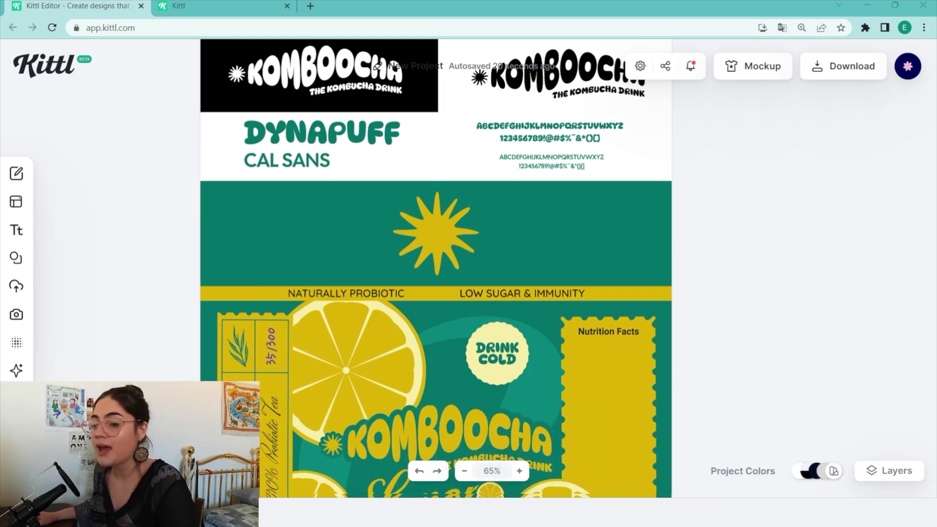
pyautogui.click(432, 230)
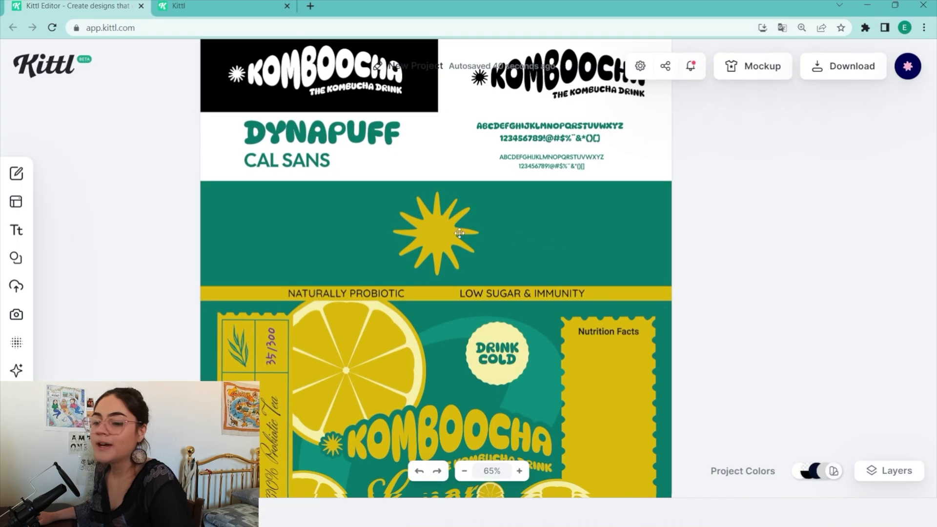
# Step: Browse the Illustrations and Abstract element collections for decorative shapes that suit the brand symbol band
pyautogui.click(16, 258)
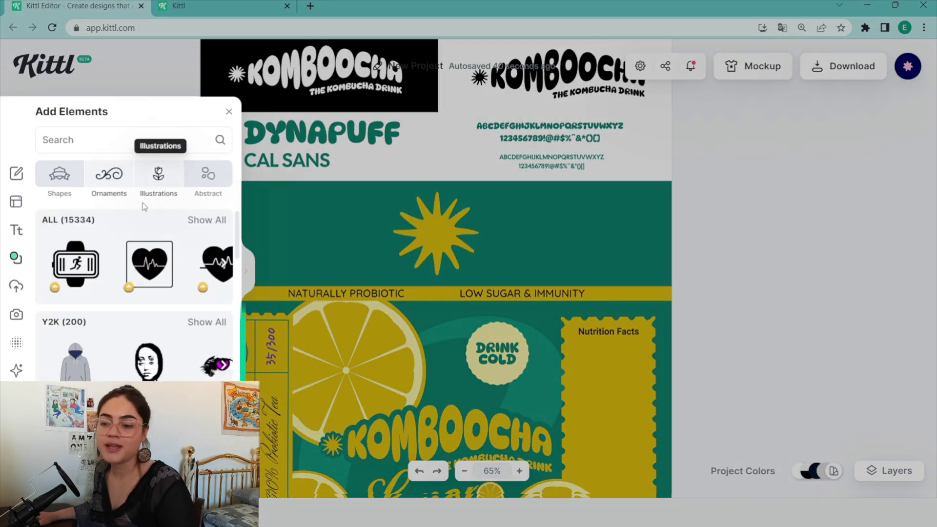
pyautogui.scroll(-10, 155, 221)
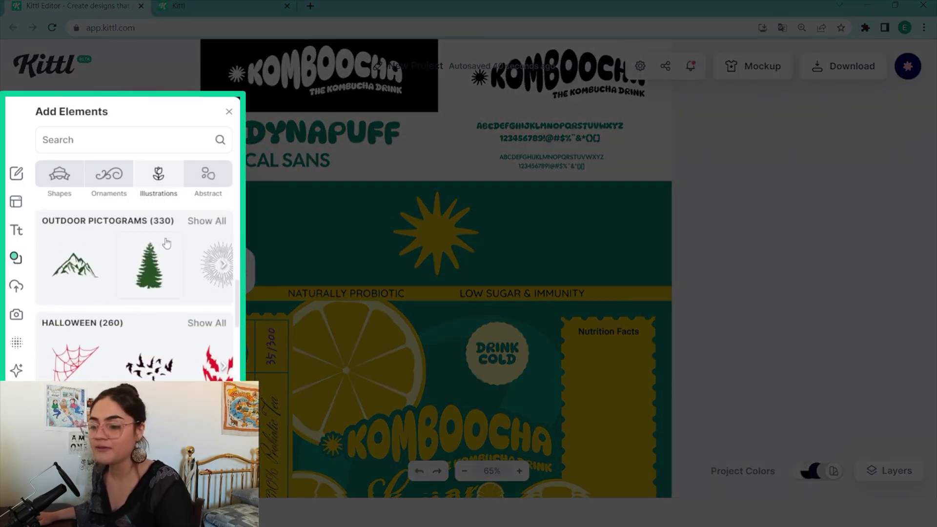
pyautogui.scroll(-10, 164, 247)
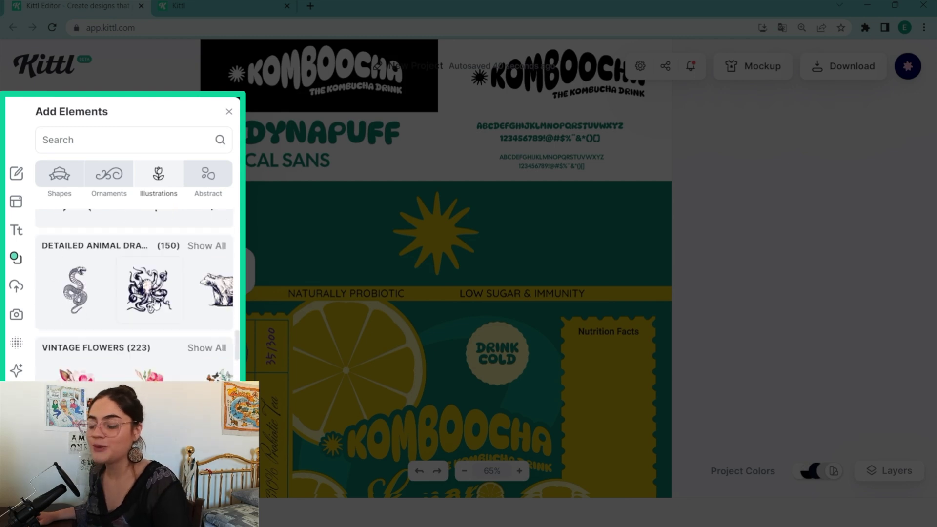
pyautogui.scroll(-10, 158, 306)
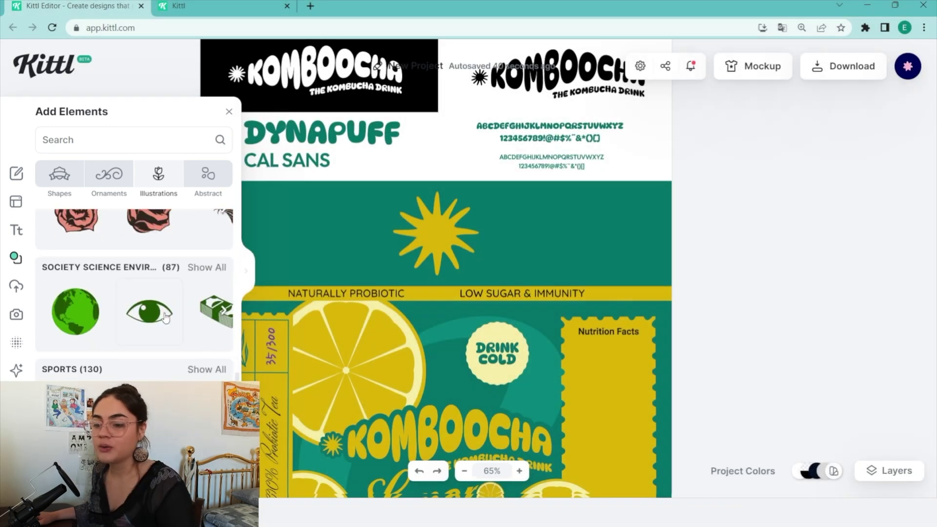
pyautogui.scroll(-6, 165, 317)
pyautogui.click(205, 187)
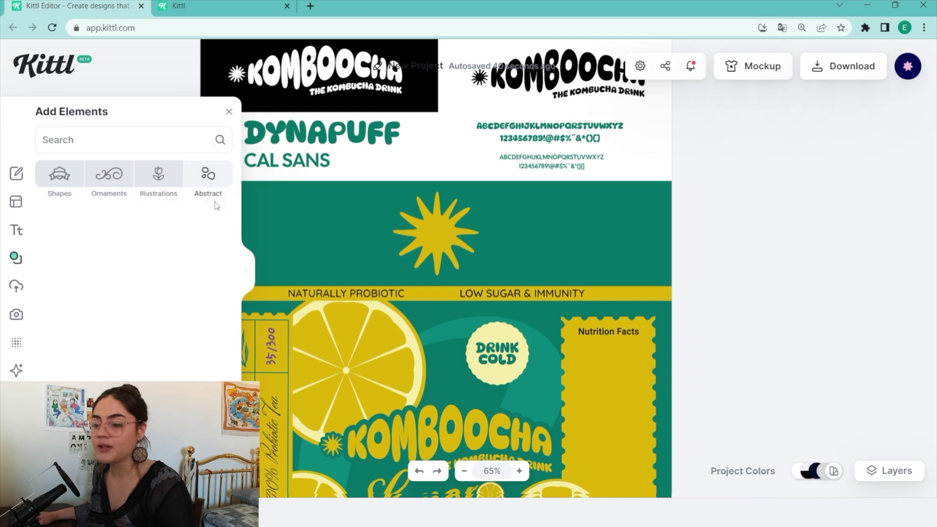
pyautogui.scroll(-6, 161, 271)
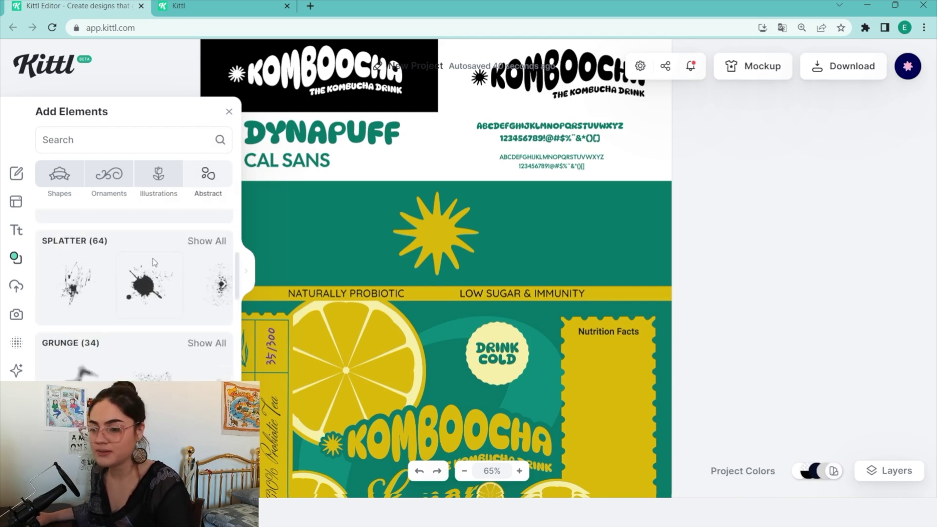
pyautogui.scroll(-6, 154, 263)
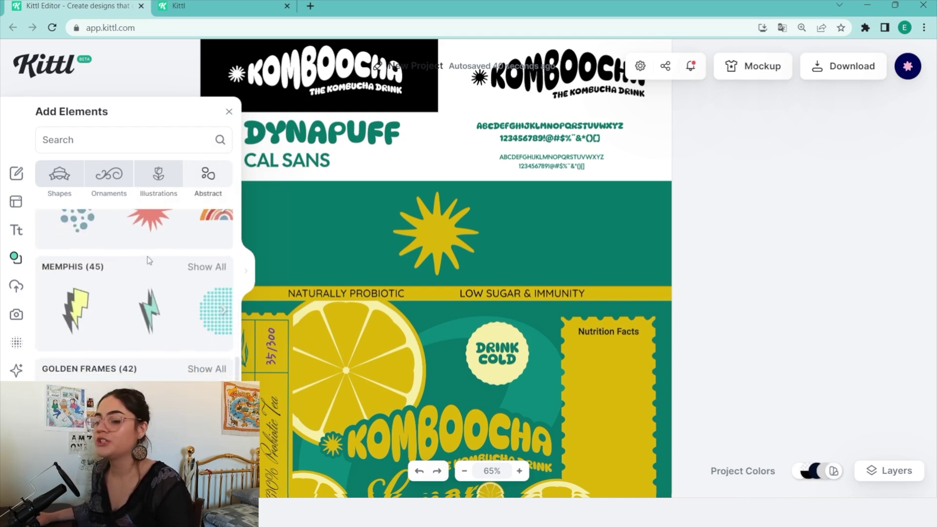
pyautogui.scroll(3, 154, 264)
# Step: Add the five-petal flower from the Abstract Shapes collection, shrink it beside the central yellow starburst, and fill it with yellow #deb407
pyautogui.click(205, 286)
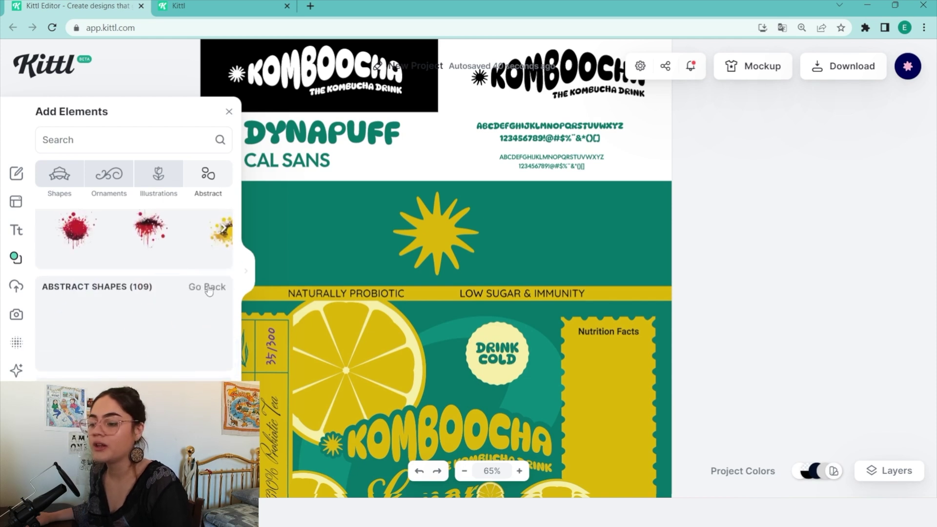
pyautogui.scroll(-4, 161, 331)
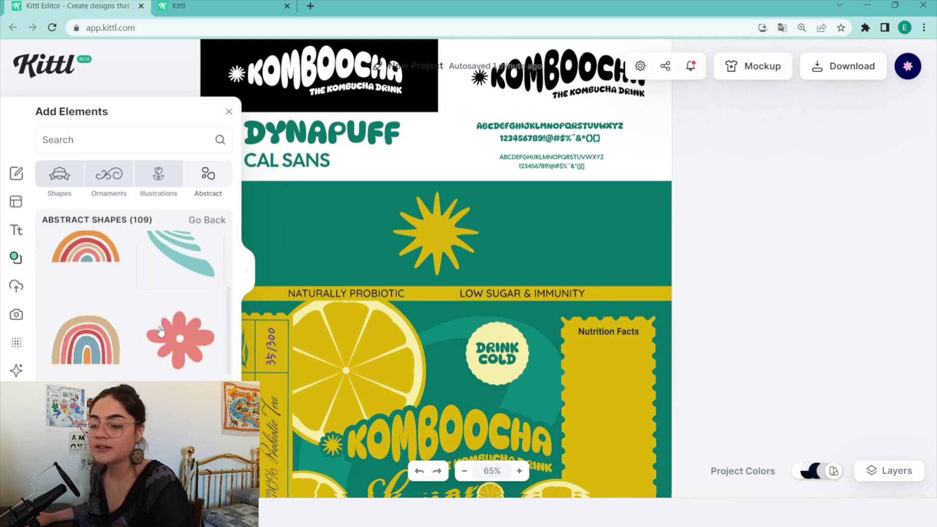
pyautogui.scroll(-4, 161, 331)
pyautogui.moveTo(459, 270); pyautogui.dragTo(460, 269)
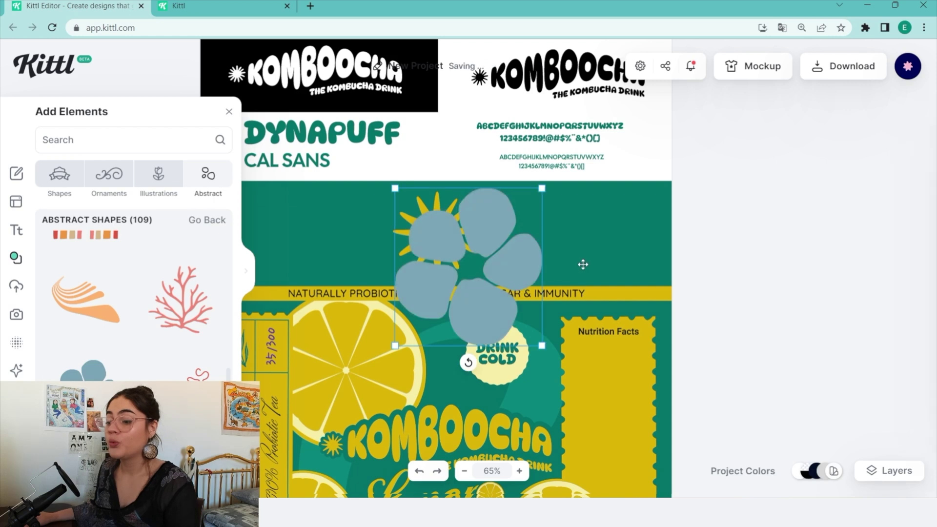
pyautogui.moveTo(541, 346); pyautogui.dragTo(543, 232)
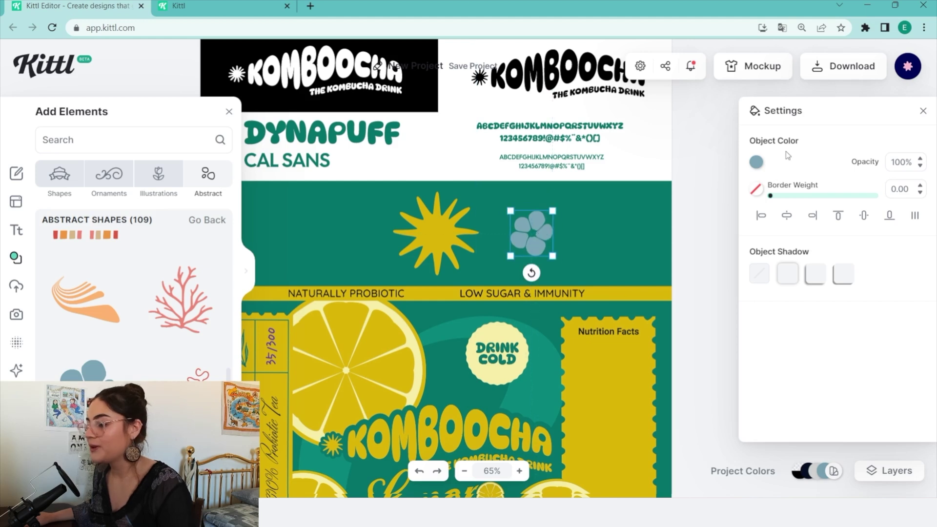
pyautogui.click(756, 161)
pyautogui.click(625, 436)
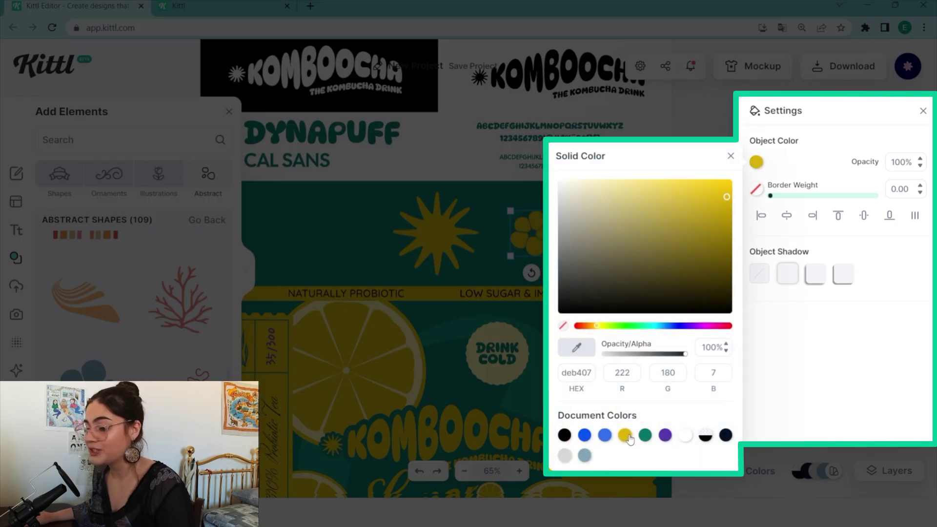
# Step: Add the starburst with the star-shaped hollow centre from Abstract Shapes and place it, shrunk, to the right of the flower
pyautogui.click(139, 344)
pyautogui.scroll(-5, 139, 351)
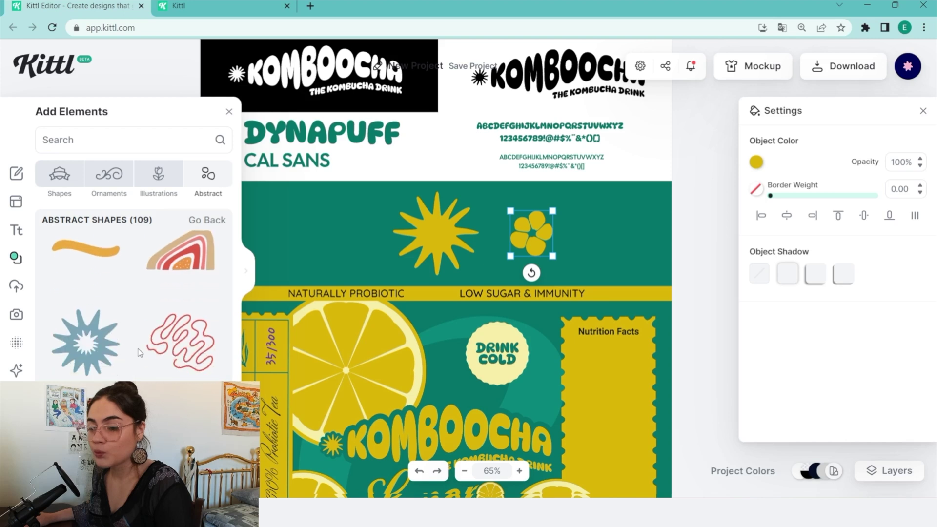
pyautogui.click(112, 342)
pyautogui.moveTo(547, 344); pyautogui.dragTo(604, 238)
# Step: Recolour the five-petal flower white and shift it slightly toward the central starburst
pyautogui.click(531, 233)
pyautogui.click(756, 162)
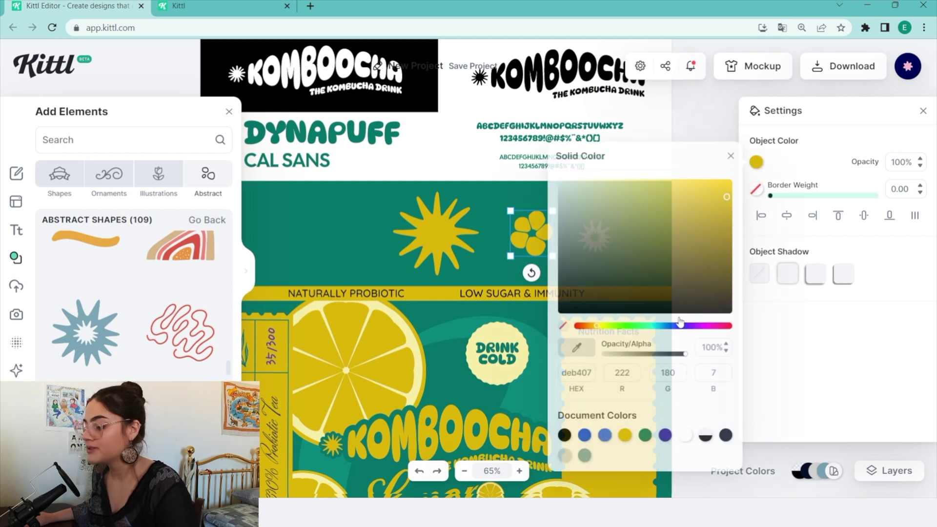
pyautogui.click(666, 429)
pyautogui.click(543, 240)
pyautogui.moveTo(543, 240); pyautogui.dragTo(534, 239)
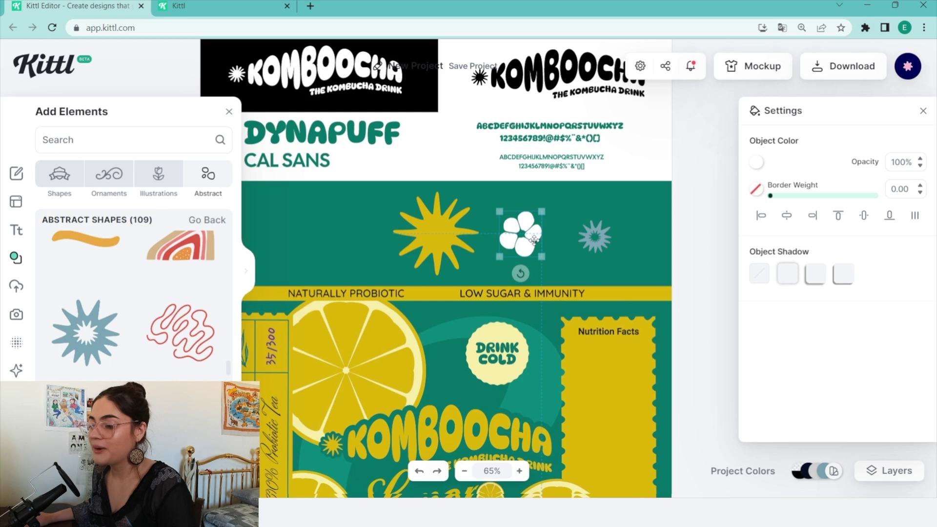
# Step: Fill the small hollow-centred starburst with the document yellow and nudge the white flower slightly to the right
pyautogui.click(594, 237)
pyautogui.click(756, 162)
pyautogui.click(645, 435)
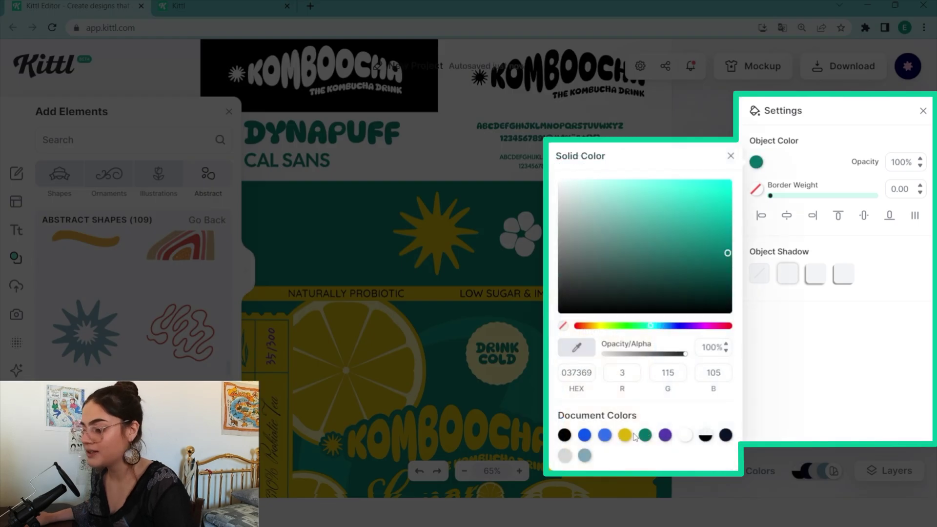
pyautogui.click(625, 434)
pyautogui.click(447, 220)
pyautogui.moveTo(511, 226); pyautogui.dragTo(520, 227)
pyautogui.click(595, 237)
pyautogui.click(705, 248)
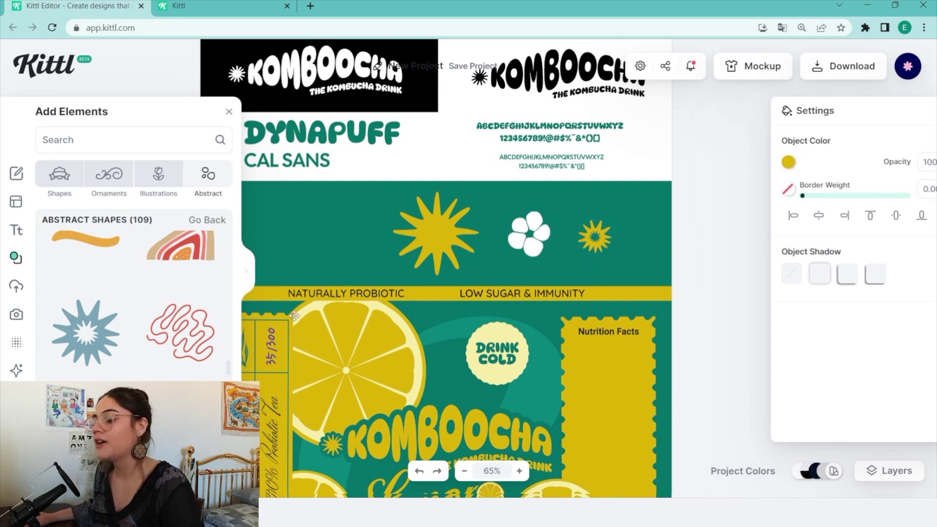
# Step: Add the orange spiky starburst from Abstract Shapes, shrink it onto the green band's left end, and fill it with the document yellow
pyautogui.scroll(-5, 159, 315)
pyautogui.scroll(-10, 158, 314)
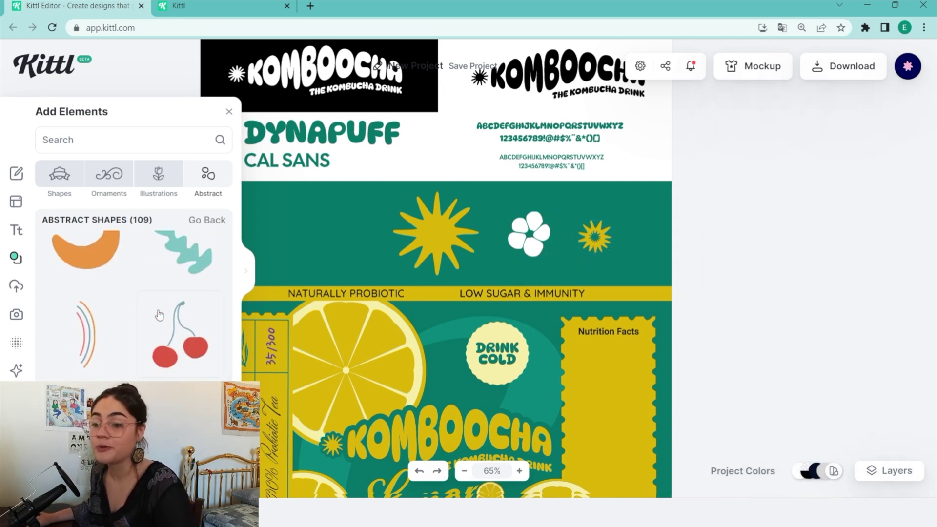
pyautogui.scroll(-10, 163, 308)
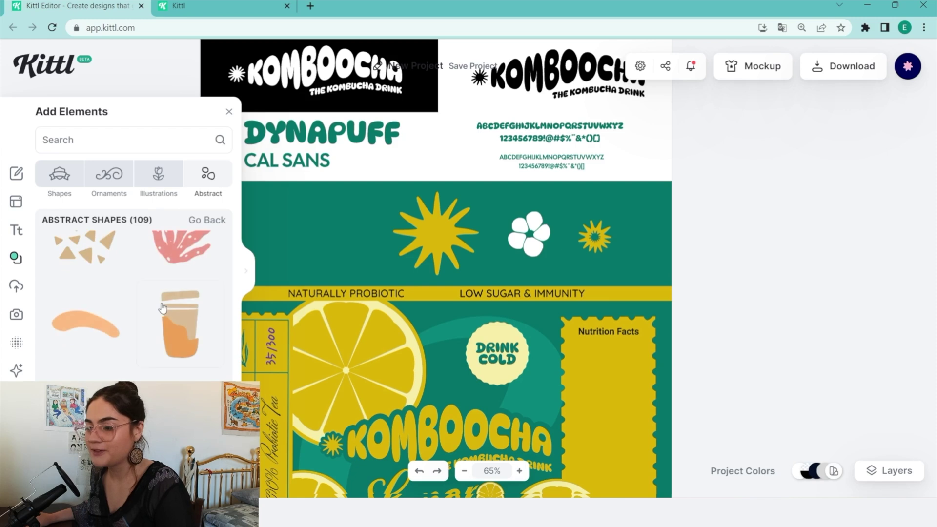
pyautogui.scroll(5, 165, 303)
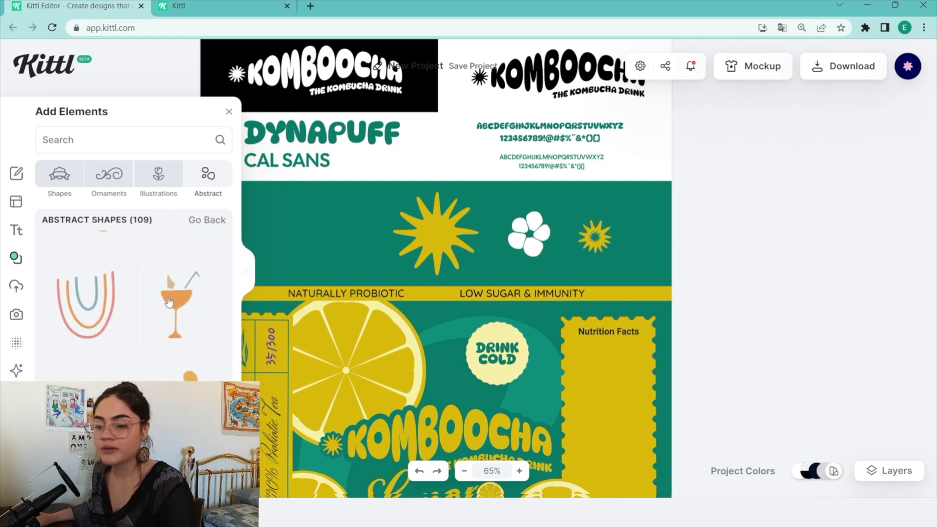
pyautogui.click(115, 270)
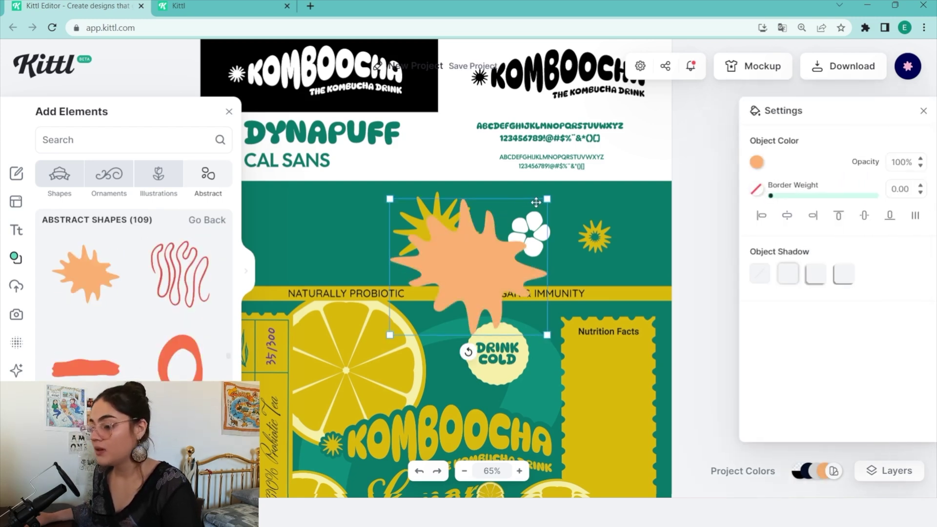
pyautogui.moveTo(547, 198); pyautogui.dragTo(431, 267)
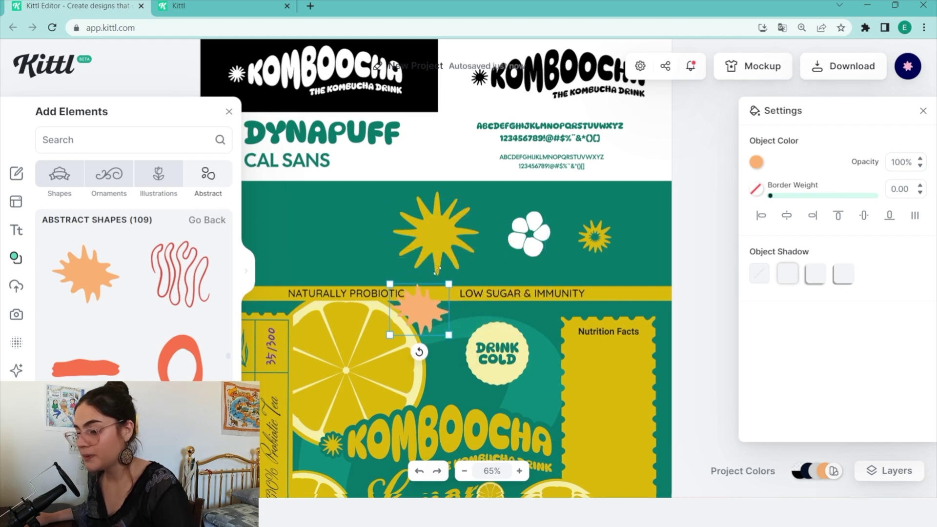
pyautogui.moveTo(417, 314); pyautogui.dragTo(286, 245)
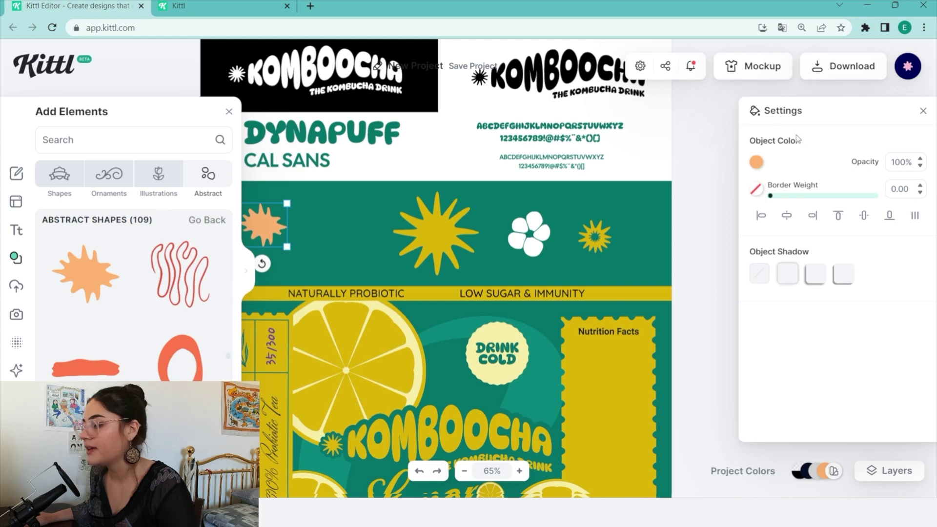
pyautogui.click(756, 162)
pyautogui.click(624, 435)
# Step: Add the eight-petal flower from Abstract Shapes, colour it white, and place it, shrunk, between the left and central starbursts
pyautogui.scroll(10, 142, 268)
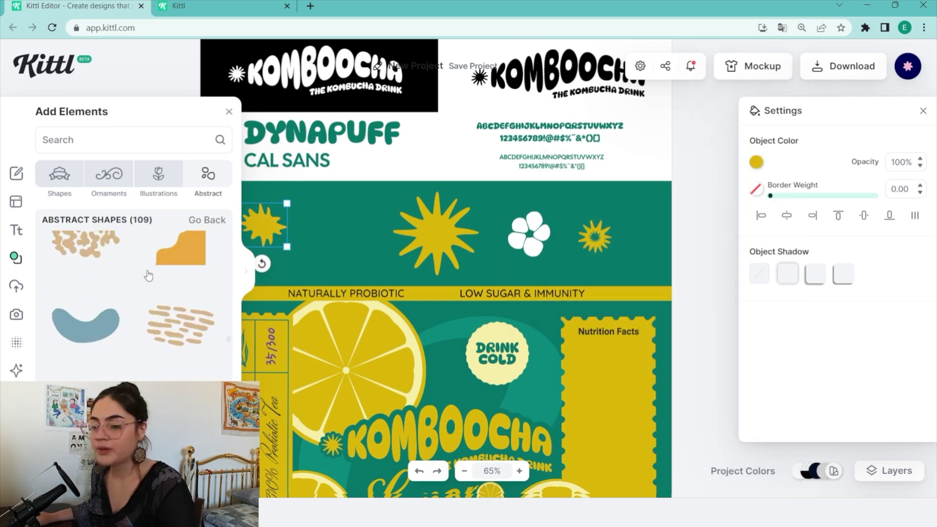
pyautogui.scroll(15, 138, 258)
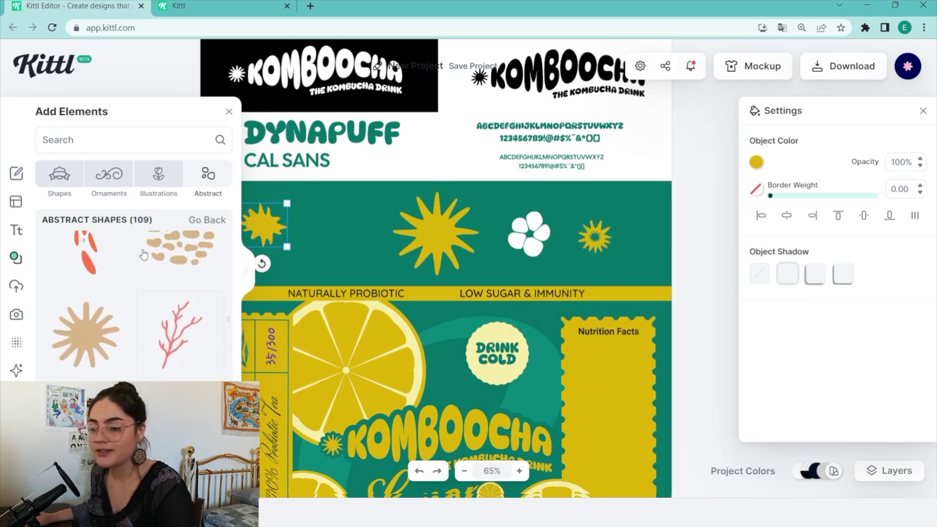
pyautogui.scroll(15, 143, 246)
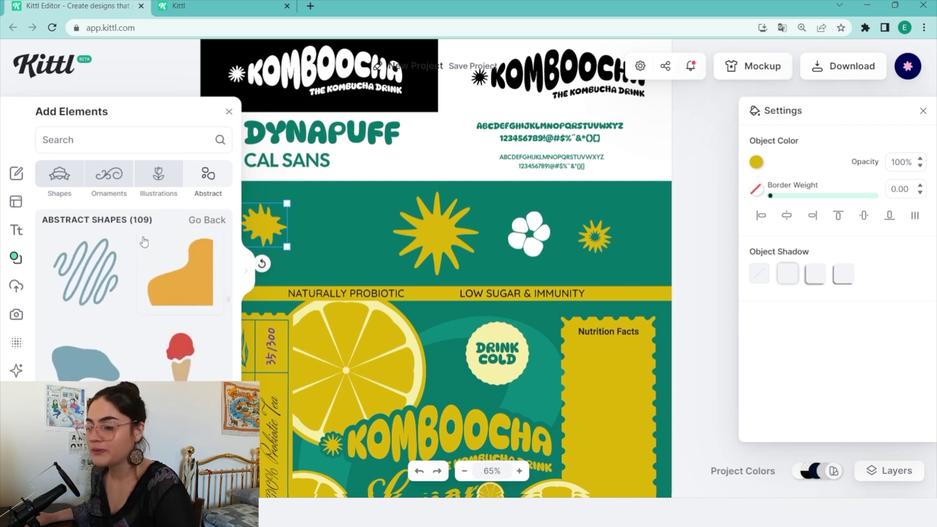
pyautogui.scroll(15, 177, 297)
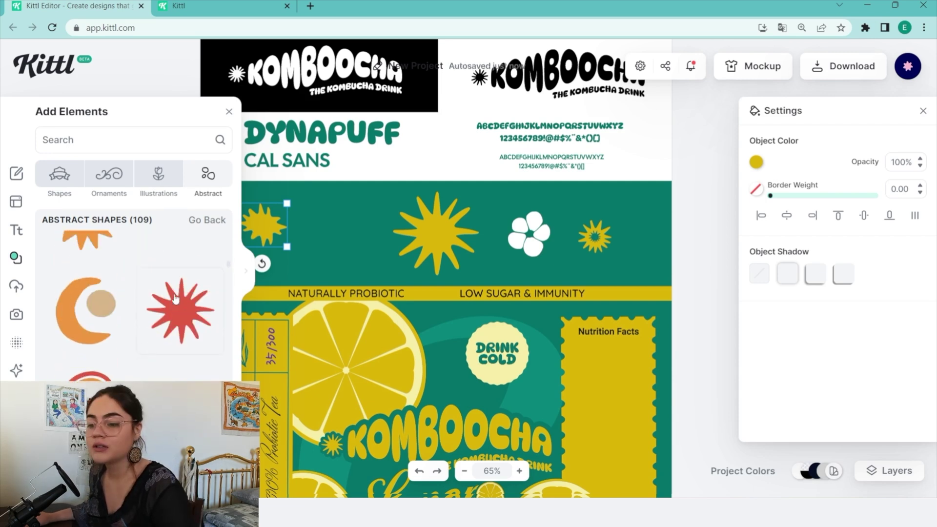
pyautogui.scroll(15, 176, 285)
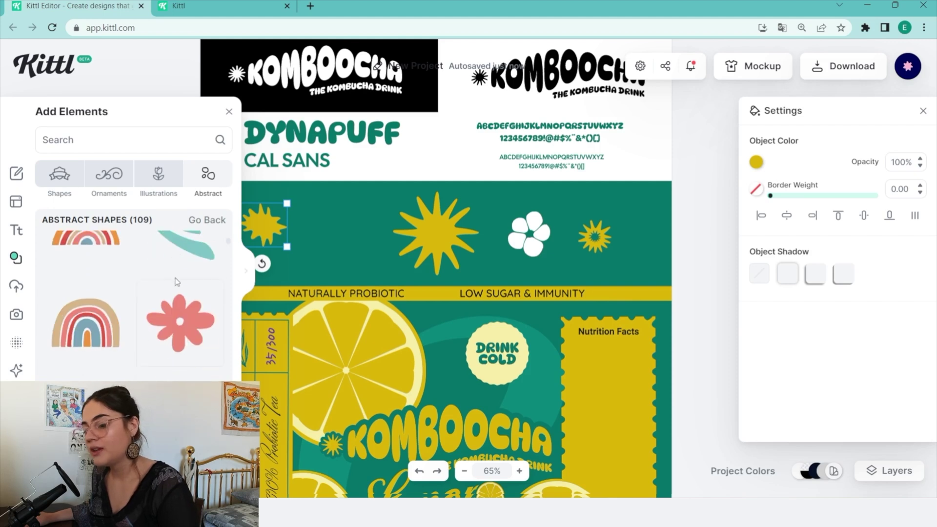
pyautogui.scroll(-3, 197, 332)
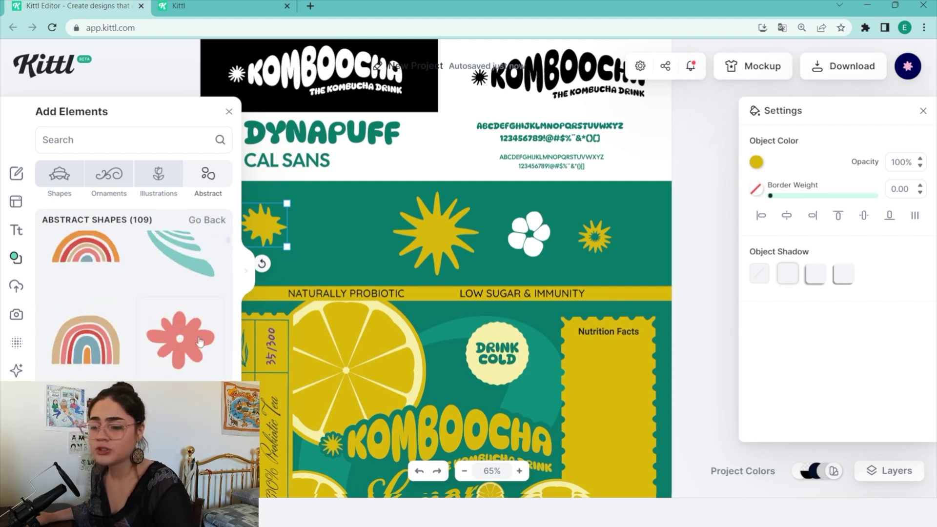
pyautogui.click(197, 346)
pyautogui.click(755, 162)
pyautogui.click(584, 434)
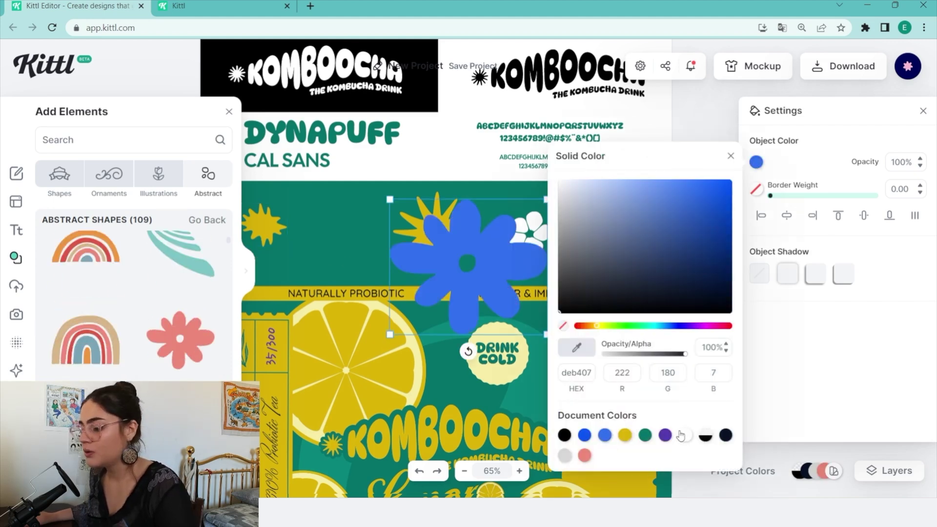
pyautogui.click(685, 435)
pyautogui.click(527, 322)
pyautogui.moveTo(545, 334); pyautogui.dragTo(341, 247)
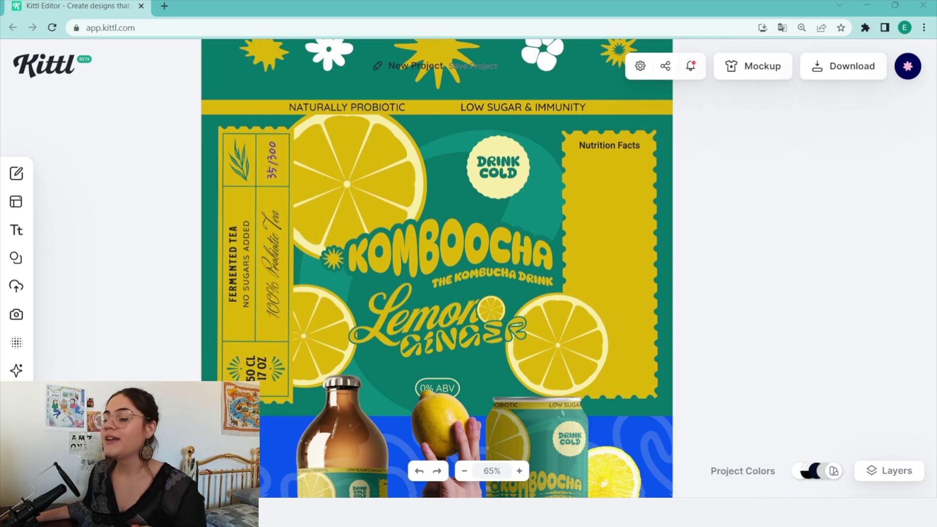
# Step: Examine the bottle and can mockup section beneath the packaging label
pyautogui.scroll(-4, 436, 268)
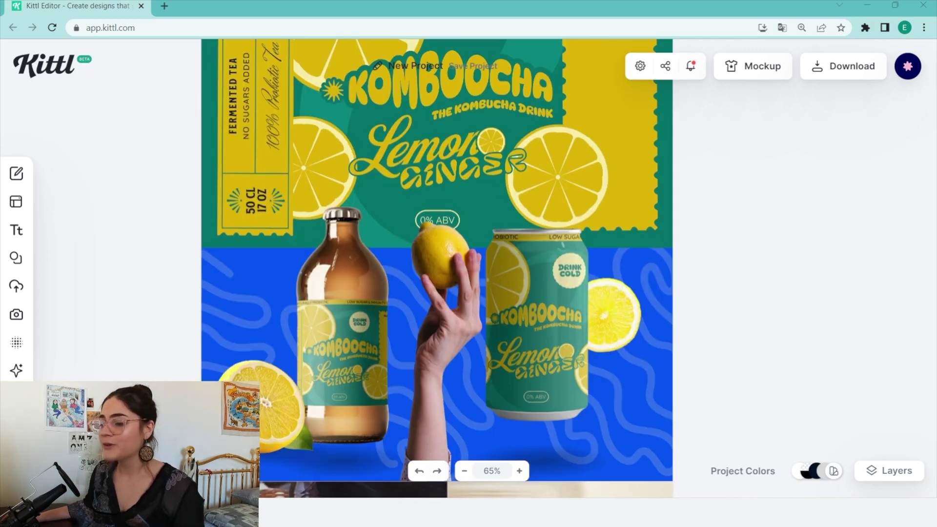